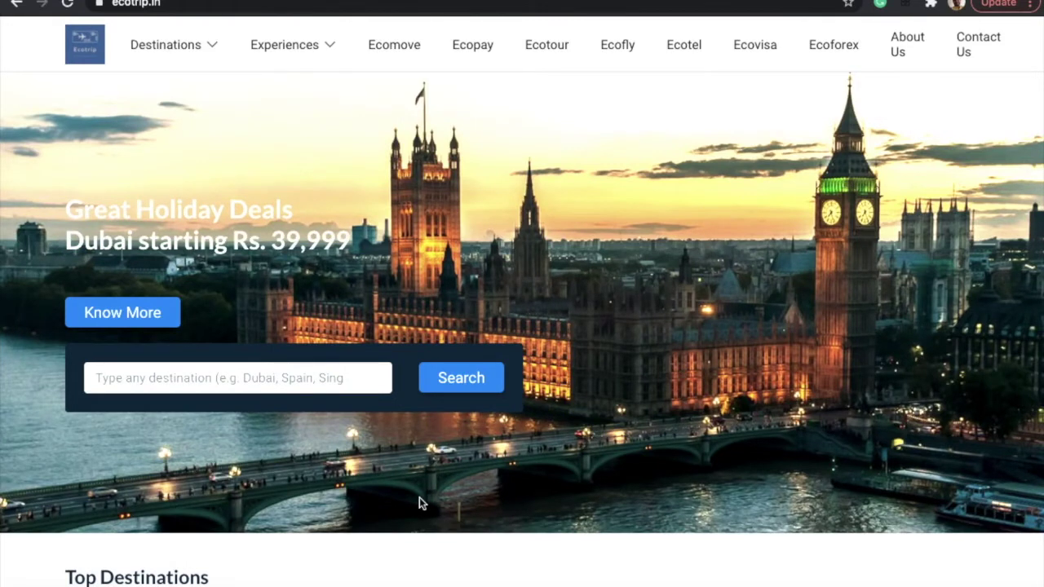
Go down the homepage to Top Destinations and open the Goa tile.
{"action": "scroll", "coordinate": [419, 499], "scroll_direction": "down", "scroll_amount": 5}
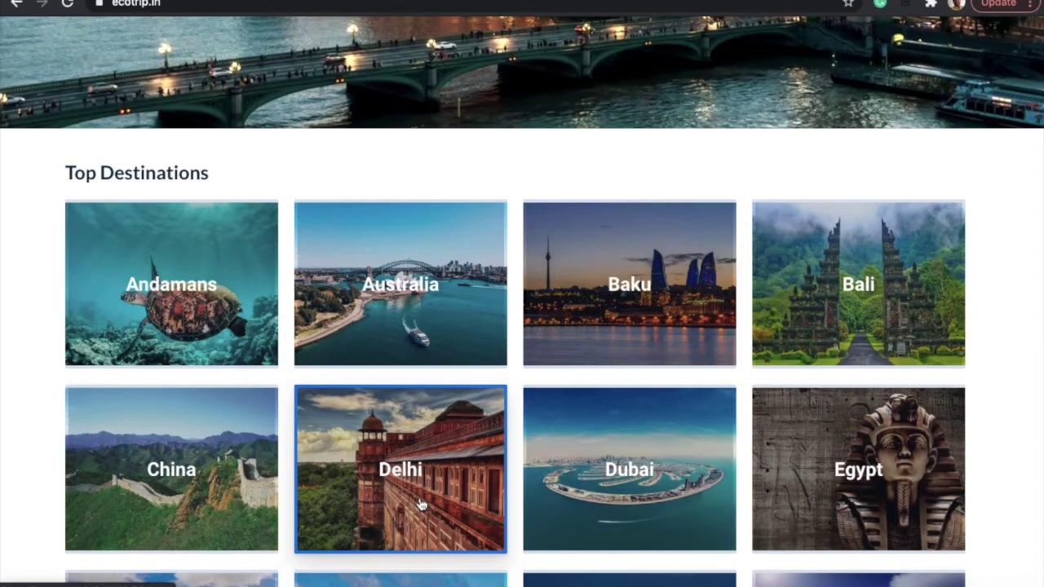
{"action": "scroll", "coordinate": [419, 504], "scroll_direction": "down", "scroll_amount": 2}
{"action": "scroll", "coordinate": [421, 503], "scroll_direction": "down", "scroll_amount": 2}
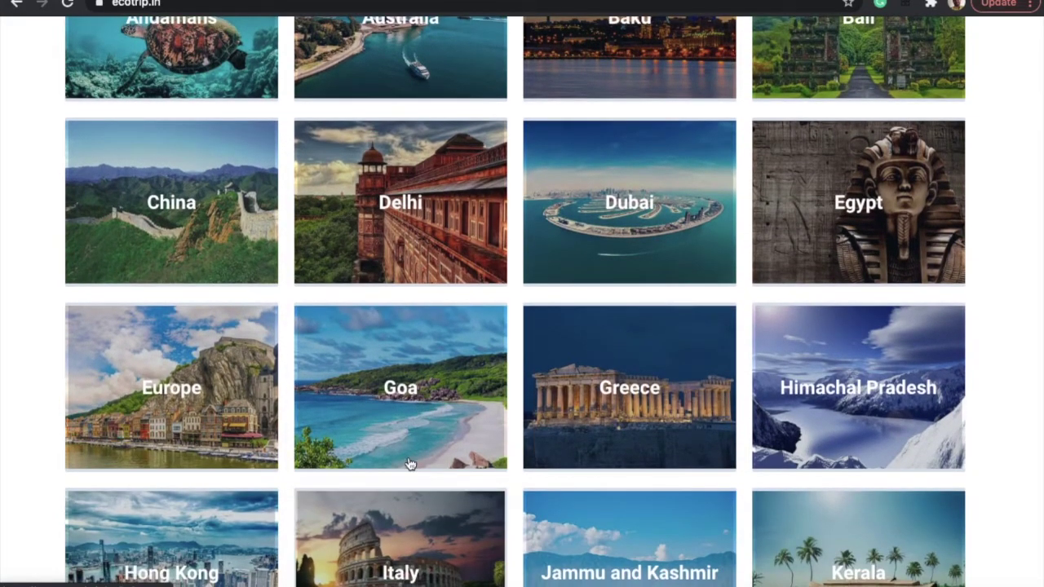
{"action": "left_click", "coordinate": [399, 397]}
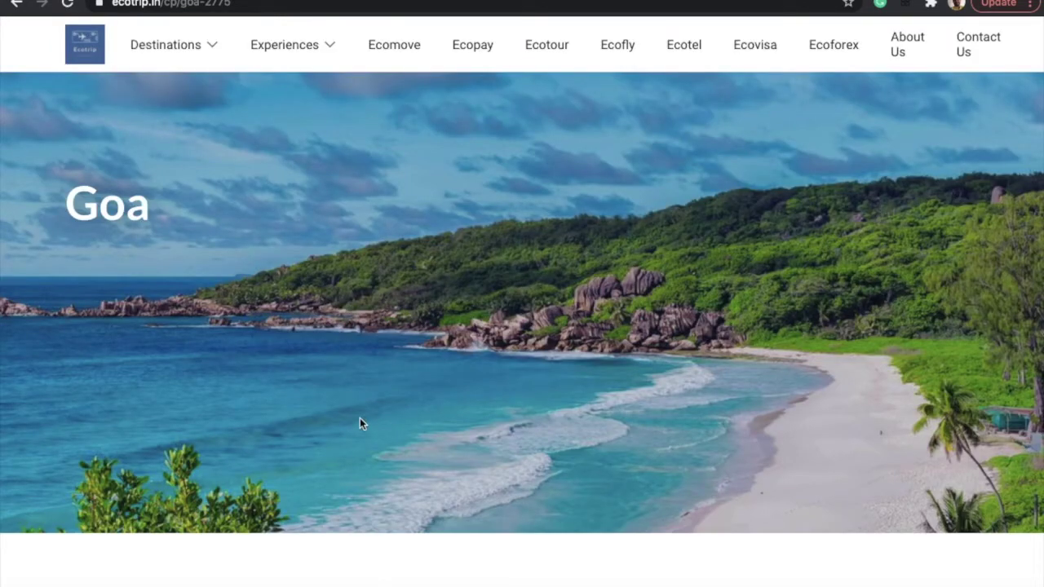
Browse down through Goa's holiday deal rows and back up to the Free and Easy packages.
{"action": "scroll", "coordinate": [360, 420], "scroll_direction": "down", "scroll_amount": 3}
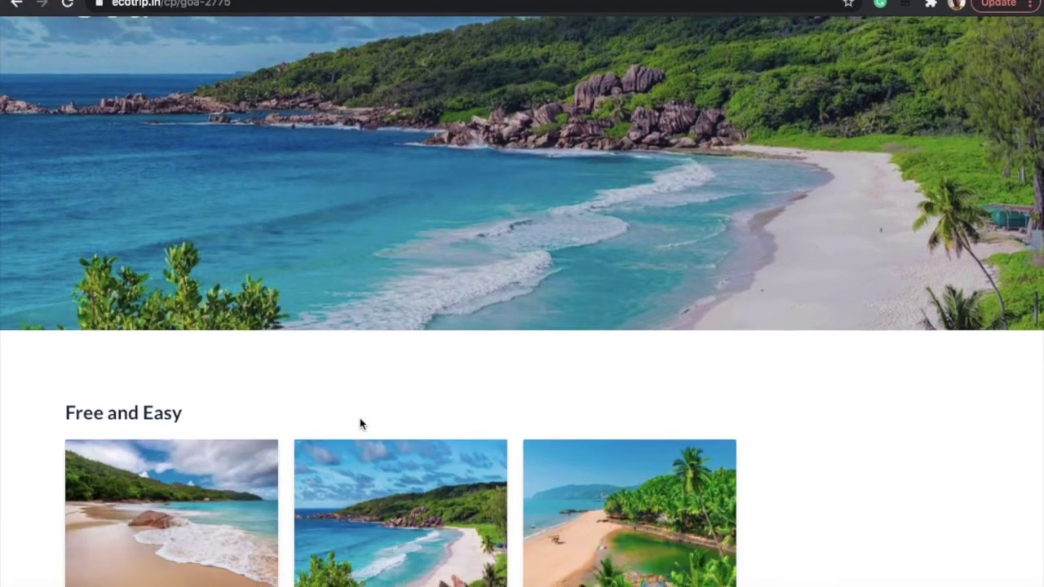
{"action": "scroll", "coordinate": [359, 421], "scroll_direction": "down", "scroll_amount": 3}
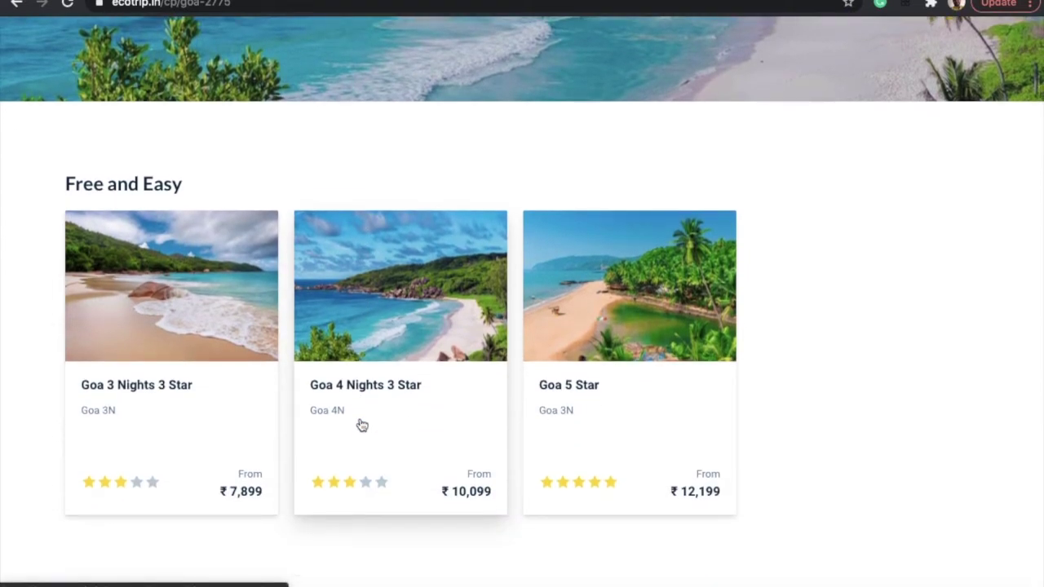
{"action": "scroll", "coordinate": [362, 424], "scroll_direction": "down", "scroll_amount": 3}
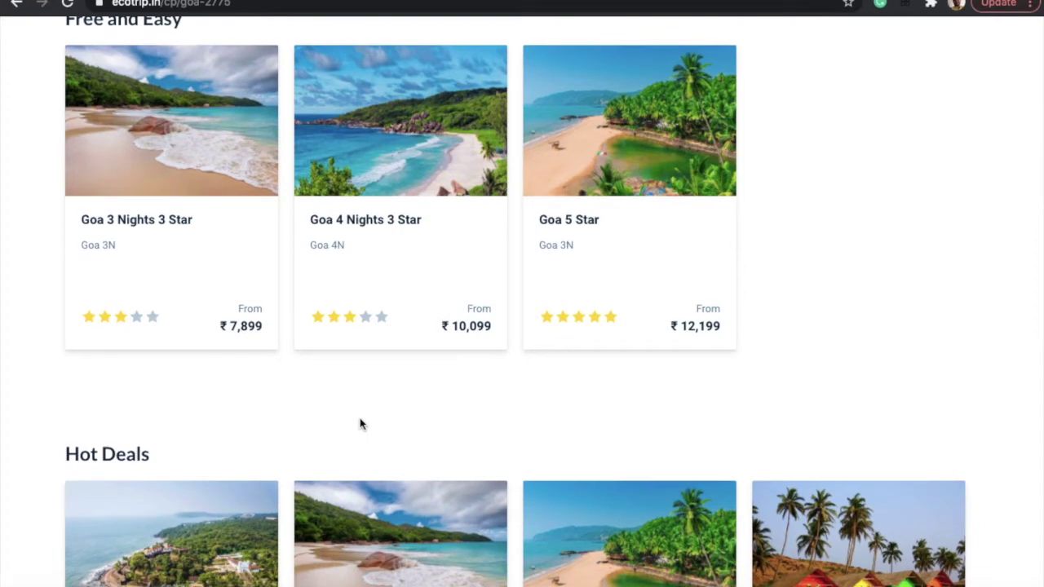
{"action": "scroll", "coordinate": [361, 424], "scroll_direction": "down", "scroll_amount": 5}
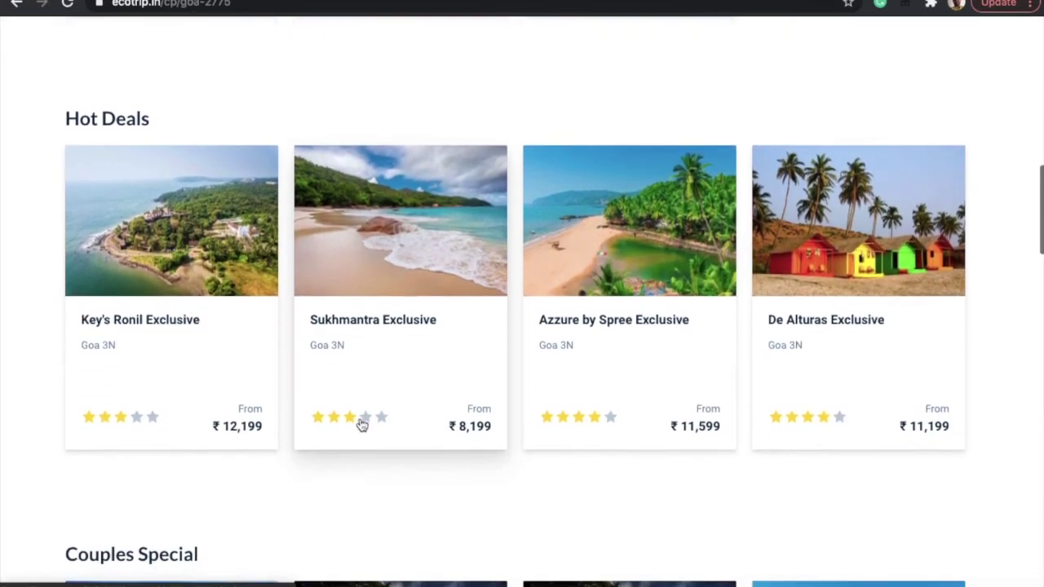
{"action": "scroll", "coordinate": [362, 424], "scroll_direction": "down", "scroll_amount": 4}
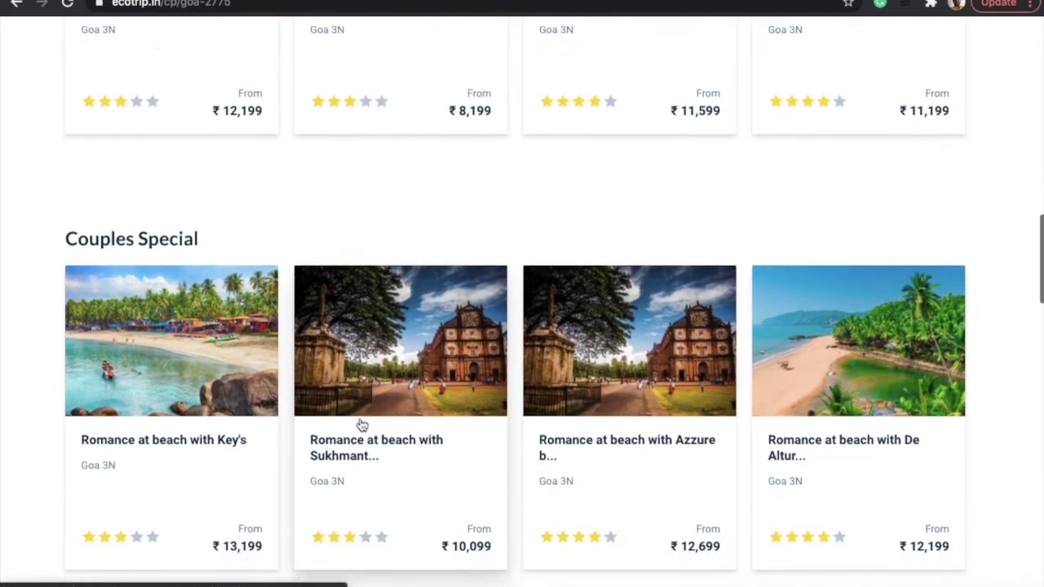
{"action": "scroll", "coordinate": [361, 425], "scroll_direction": "down", "scroll_amount": 1}
{"action": "scroll", "coordinate": [362, 426], "scroll_direction": "down", "scroll_amount": 1}
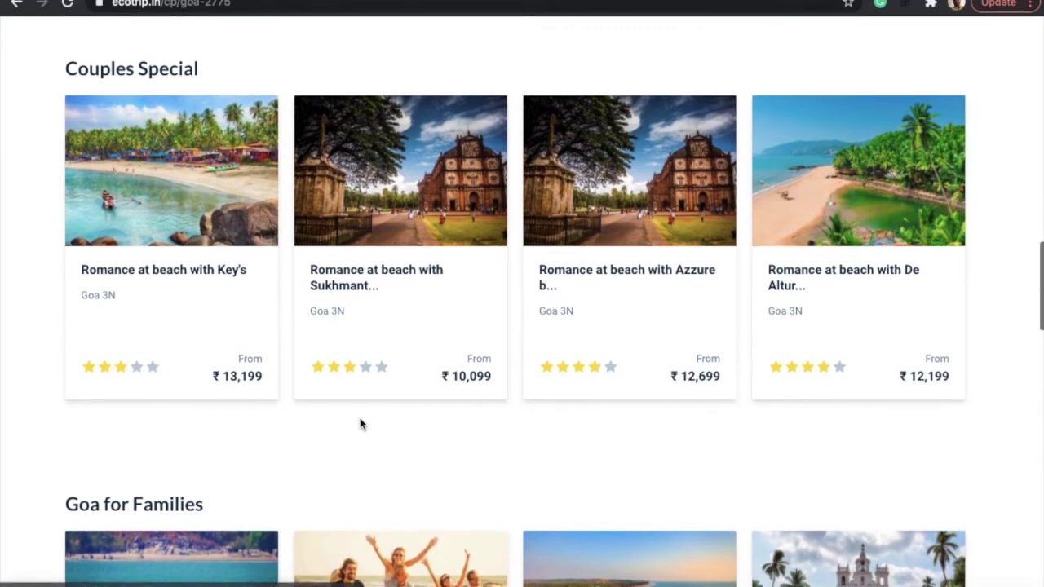
{"action": "scroll", "coordinate": [360, 422], "scroll_direction": "down", "scroll_amount": 4}
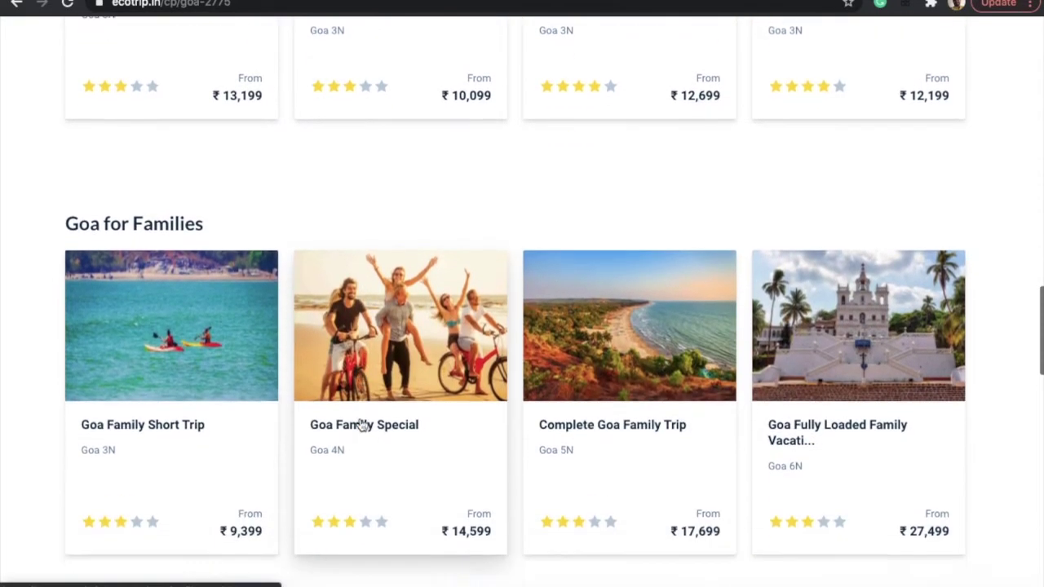
{"action": "scroll", "coordinate": [361, 424], "scroll_direction": "down", "scroll_amount": 2}
{"action": "scroll", "coordinate": [360, 424], "scroll_direction": "down", "scroll_amount": 2}
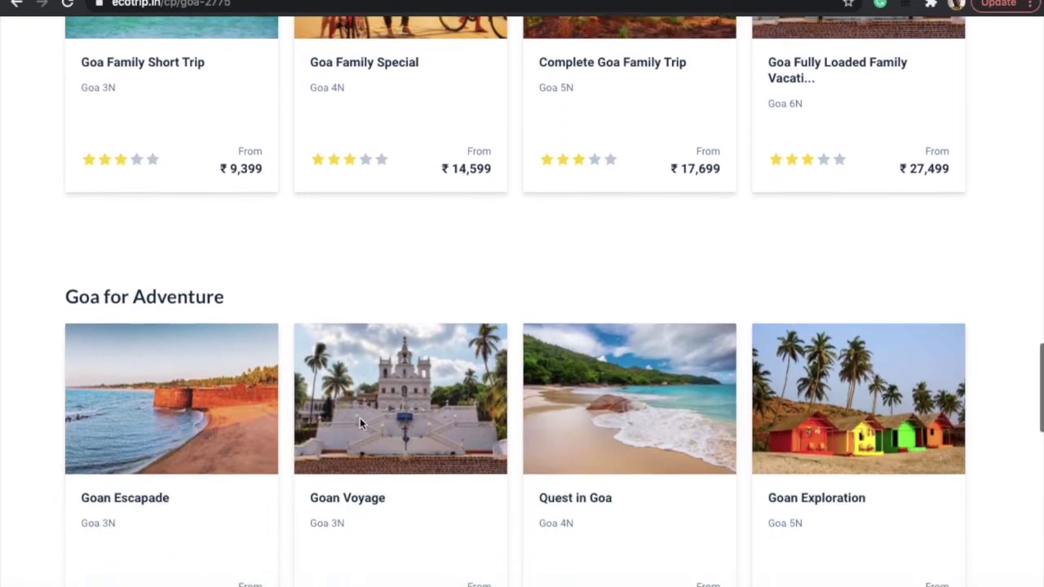
{"action": "scroll", "coordinate": [359, 422], "scroll_direction": "down", "scroll_amount": 2}
{"action": "scroll", "coordinate": [361, 425], "scroll_direction": "down", "scroll_amount": 2}
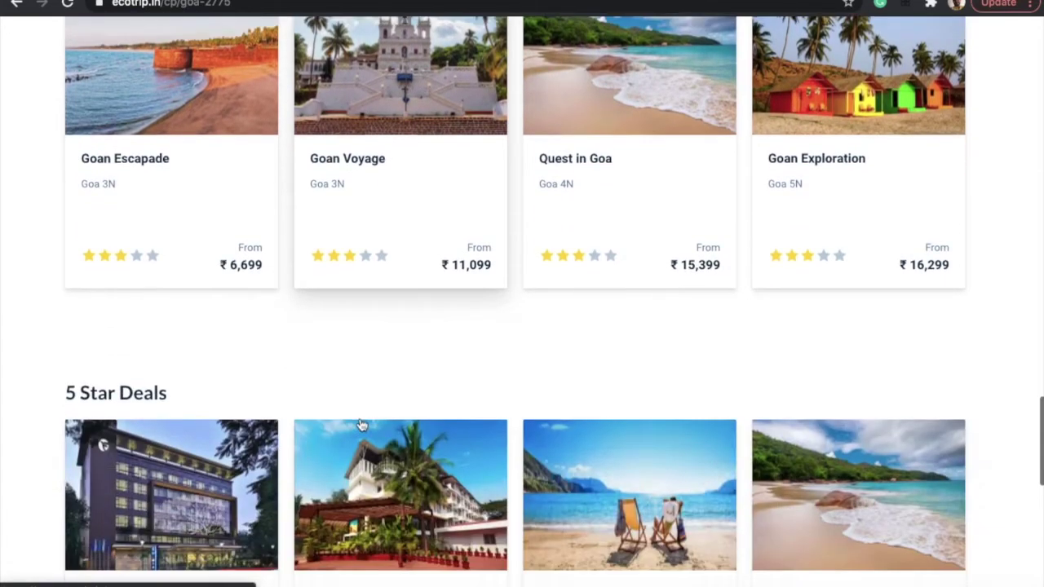
{"action": "scroll", "coordinate": [361, 424], "scroll_direction": "down", "scroll_amount": 2}
{"action": "scroll", "coordinate": [361, 425], "scroll_direction": "down", "scroll_amount": 2}
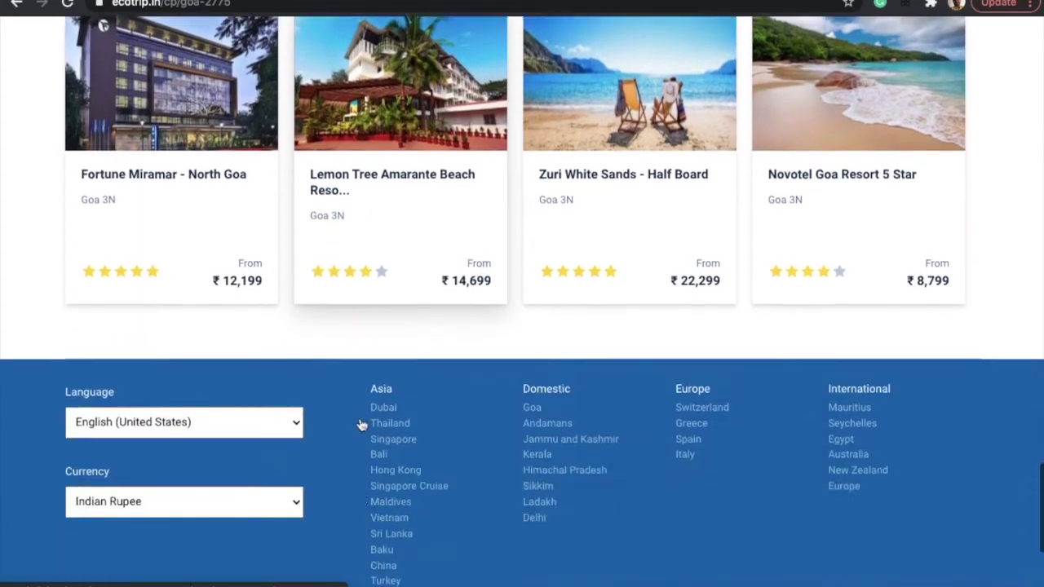
{"action": "scroll", "coordinate": [361, 424], "scroll_direction": "down", "scroll_amount": 1}
{"action": "scroll", "coordinate": [360, 422], "scroll_direction": "up", "scroll_amount": 7}
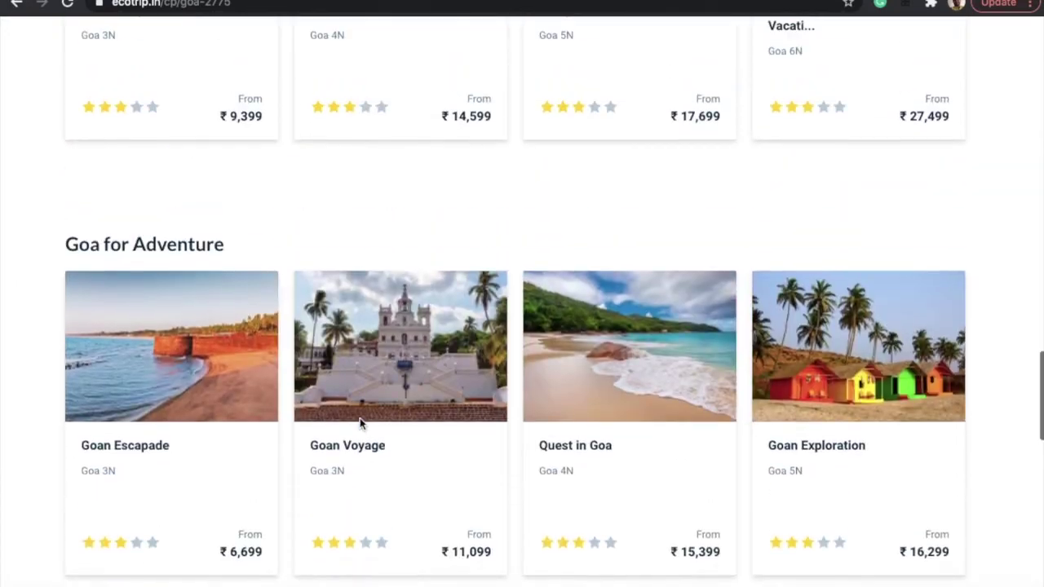
{"action": "scroll", "coordinate": [359, 420], "scroll_direction": "up", "scroll_amount": 20}
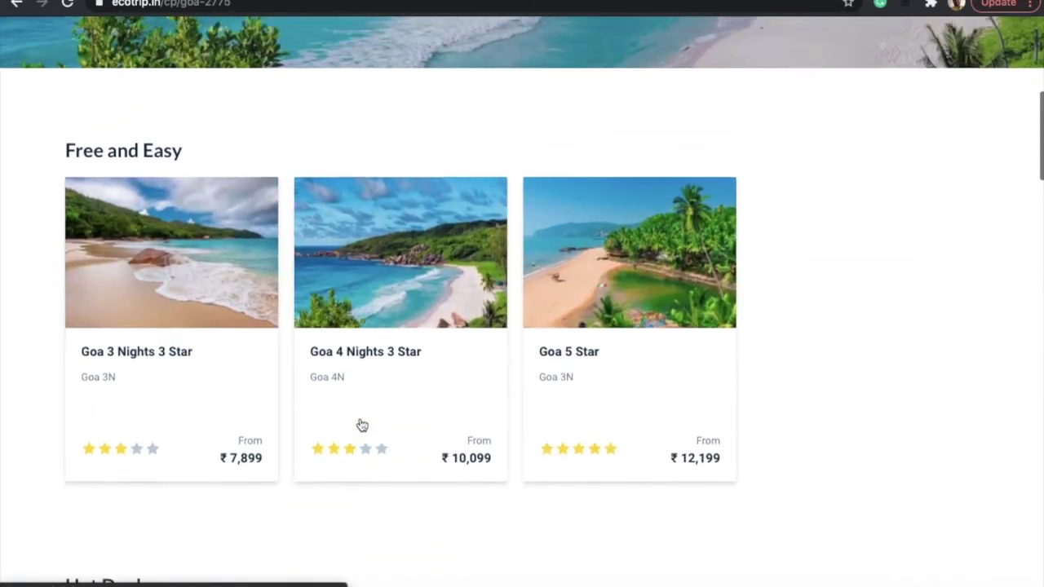
{"action": "scroll", "coordinate": [362, 425], "scroll_direction": "up", "scroll_amount": 1}
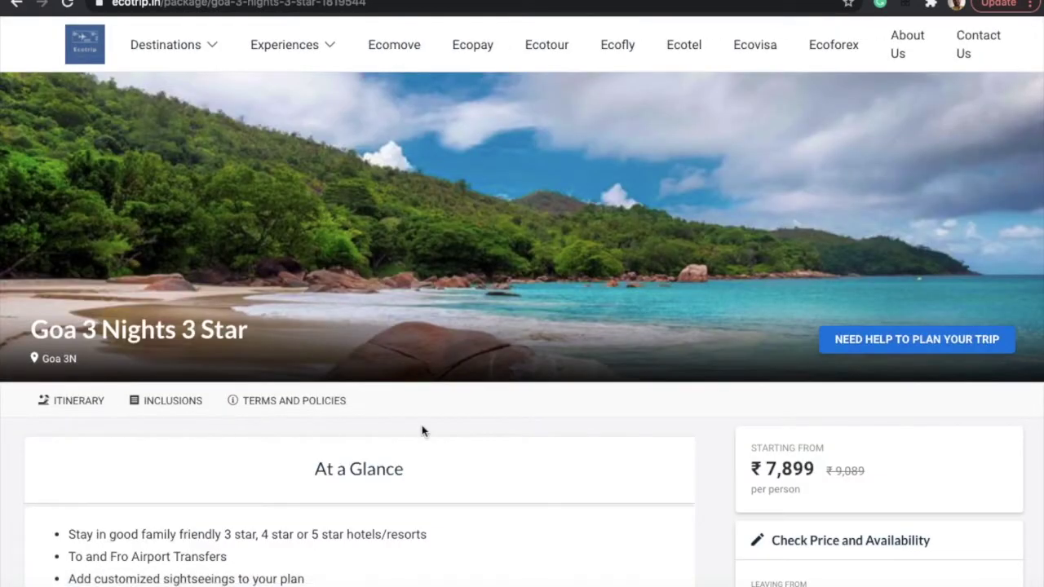
Confirm 1 room, 2 adults on 24 Jan (₹12,445) and bring up the alternative Goa hotels.
{"action": "scroll", "coordinate": [422, 425], "scroll_direction": "down", "scroll_amount": 2}
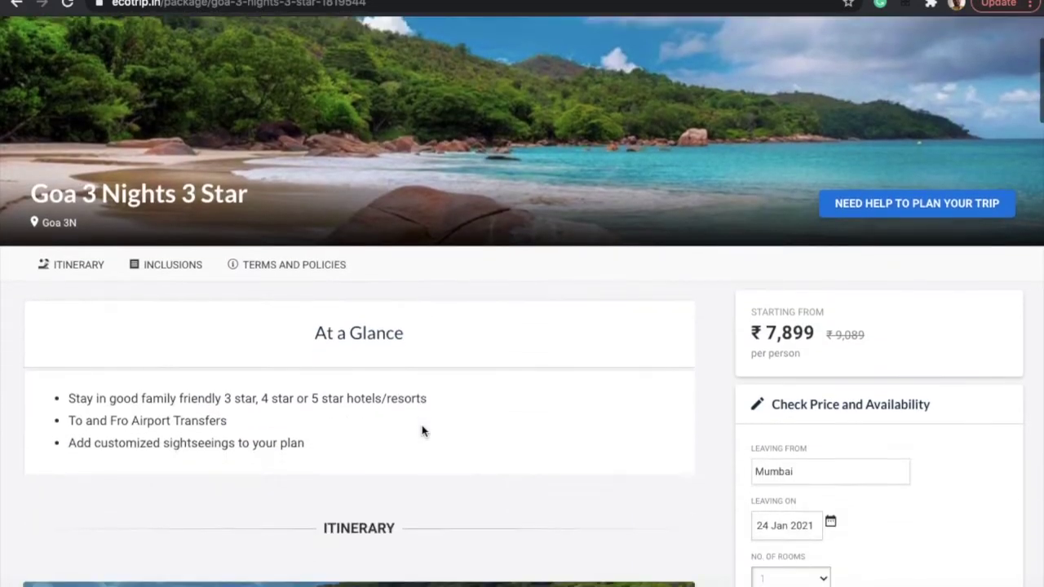
{"action": "scroll", "coordinate": [421, 425], "scroll_direction": "down", "scroll_amount": 2}
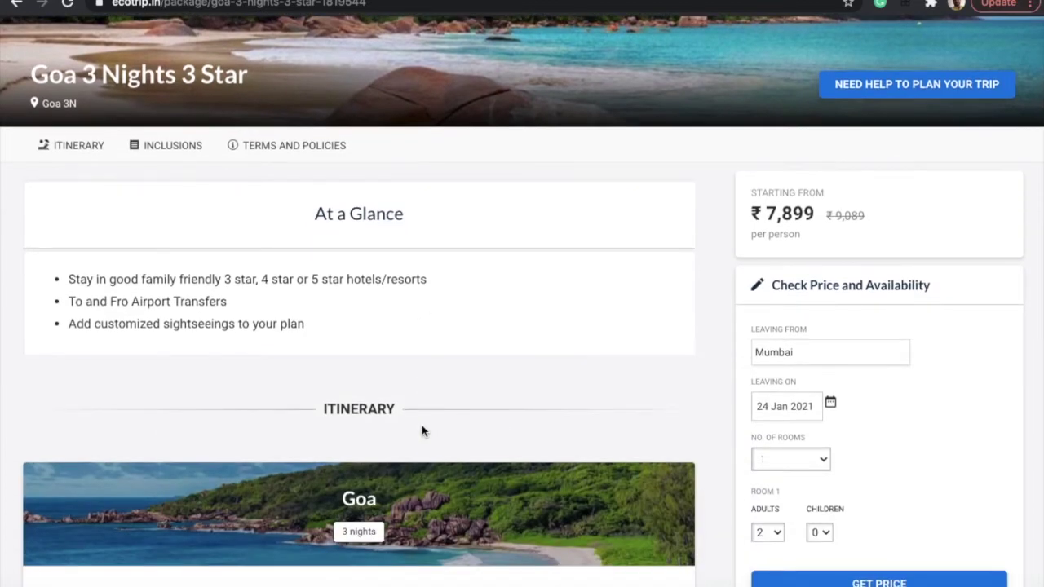
{"action": "scroll", "coordinate": [422, 431], "scroll_direction": "down", "scroll_amount": 2}
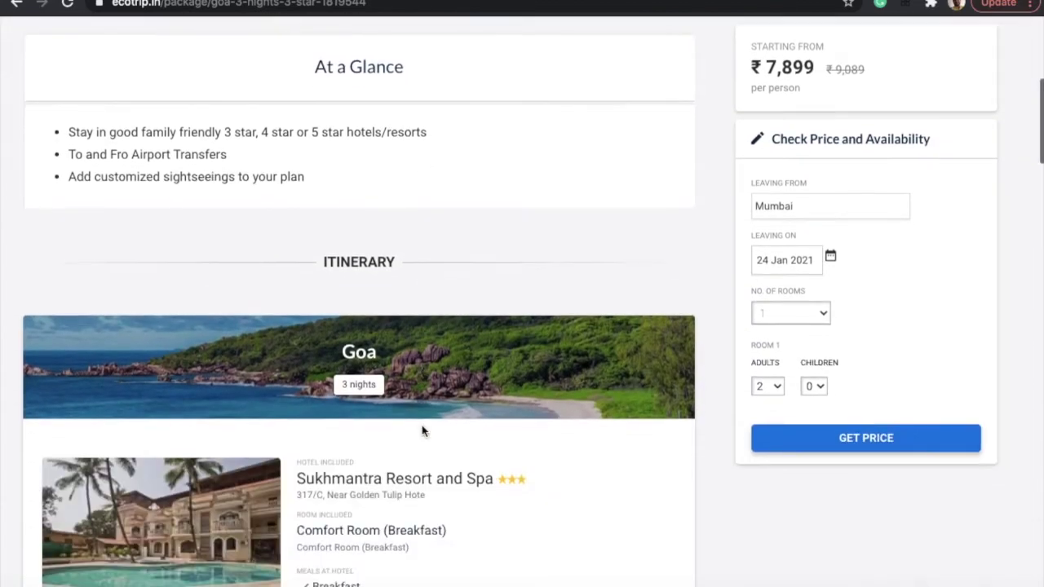
{"action": "scroll", "coordinate": [422, 431], "scroll_direction": "down", "scroll_amount": 1}
{"action": "scroll", "coordinate": [422, 431], "scroll_direction": "down", "scroll_amount": 1}
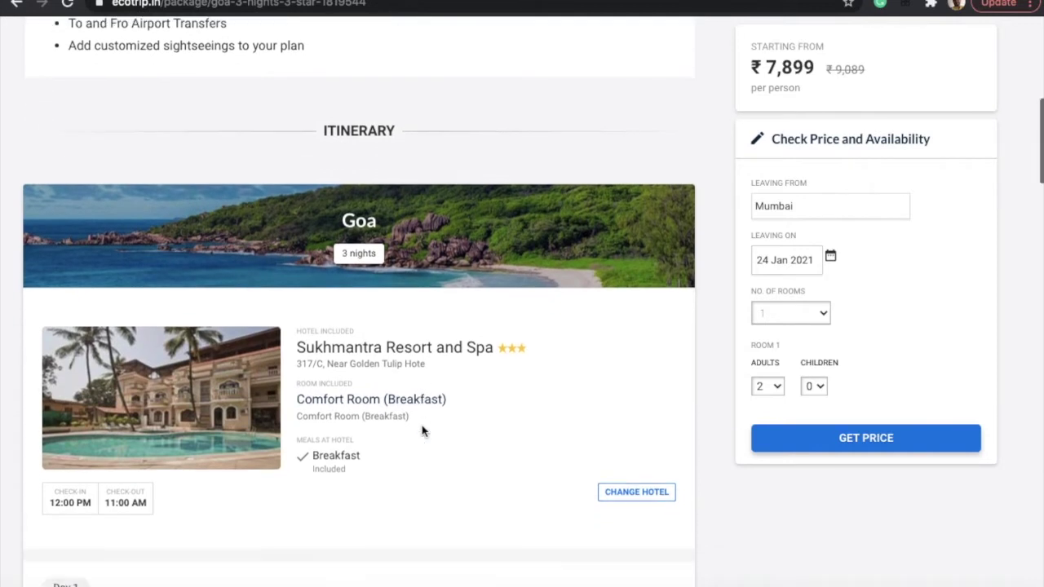
{"action": "scroll", "coordinate": [422, 431], "scroll_direction": "down", "scroll_amount": 1}
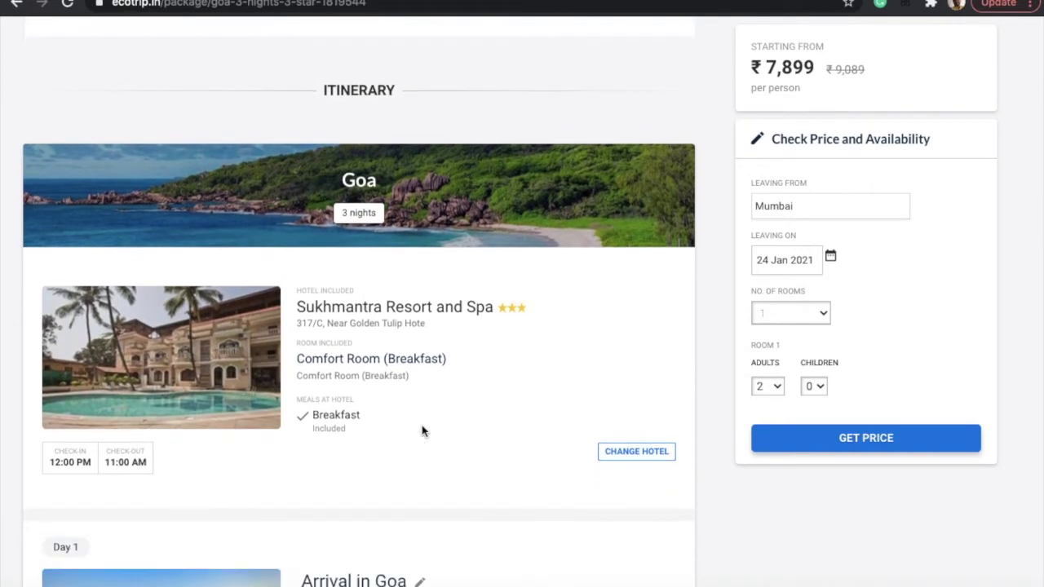
{"action": "scroll", "coordinate": [421, 430], "scroll_direction": "up", "scroll_amount": 1}
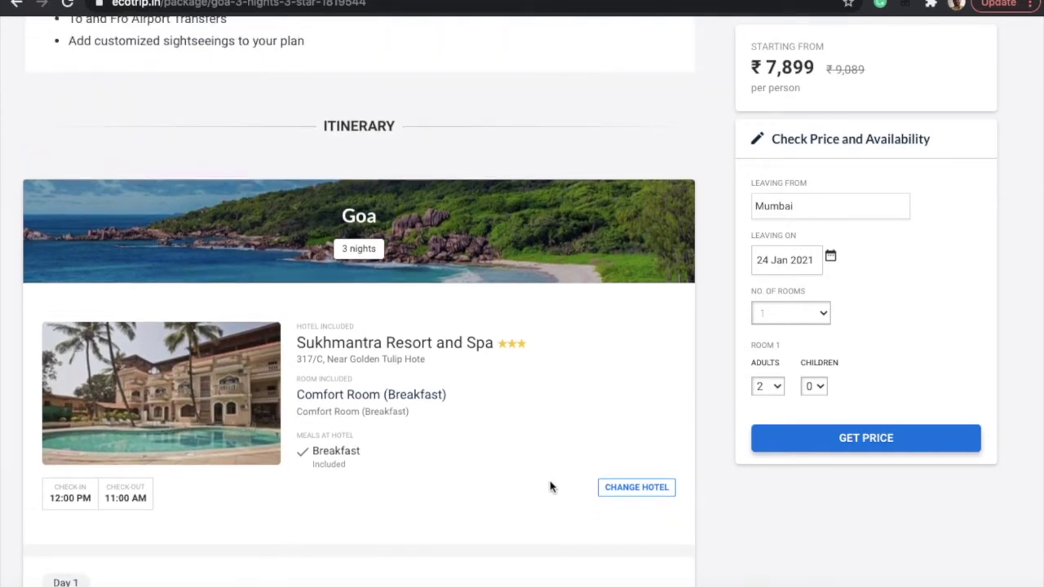
{"action": "left_click", "coordinate": [628, 489]}
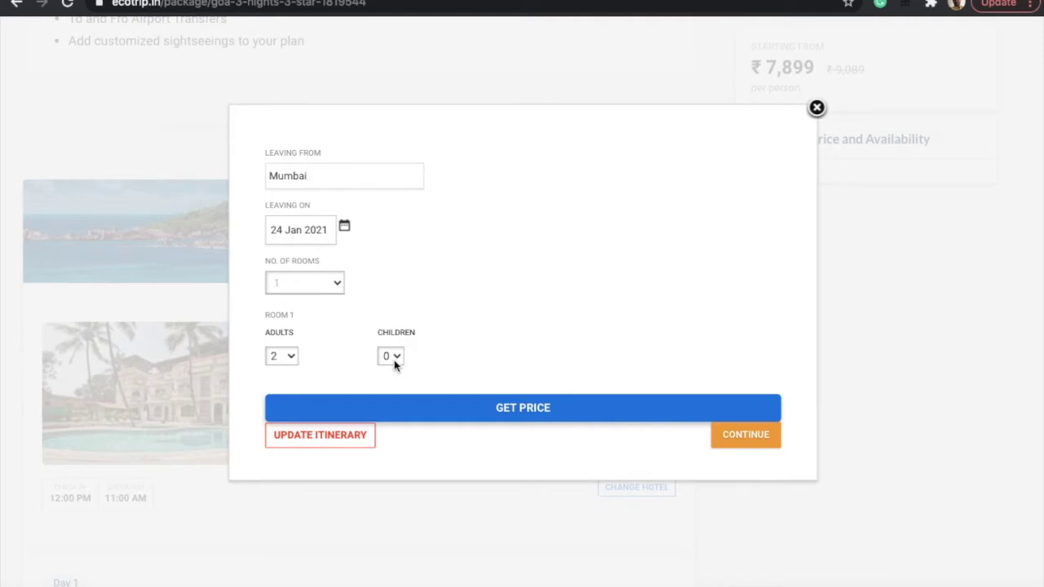
{"action": "left_click", "coordinate": [520, 410]}
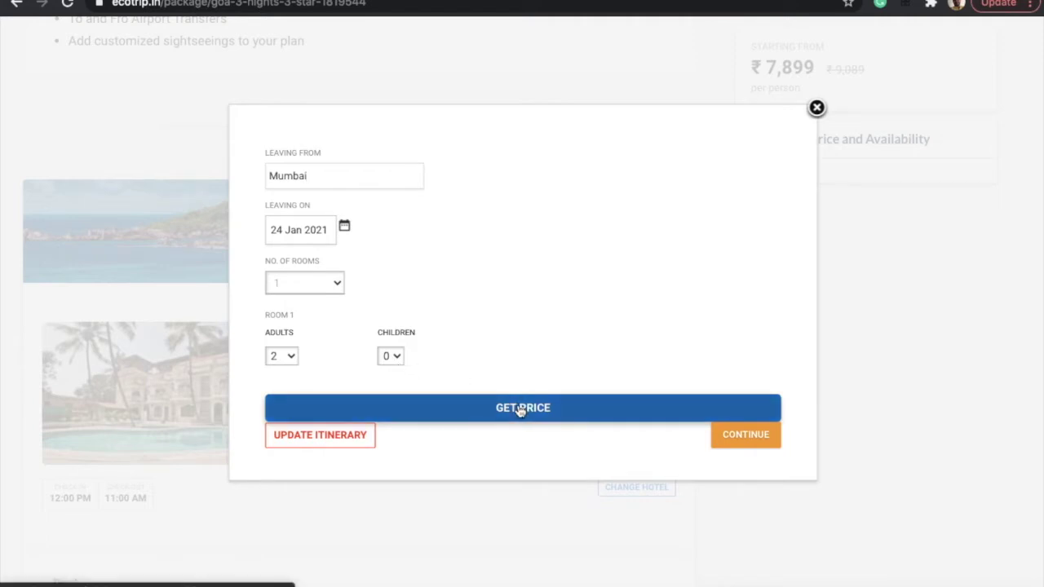
{"action": "left_click", "coordinate": [730, 439]}
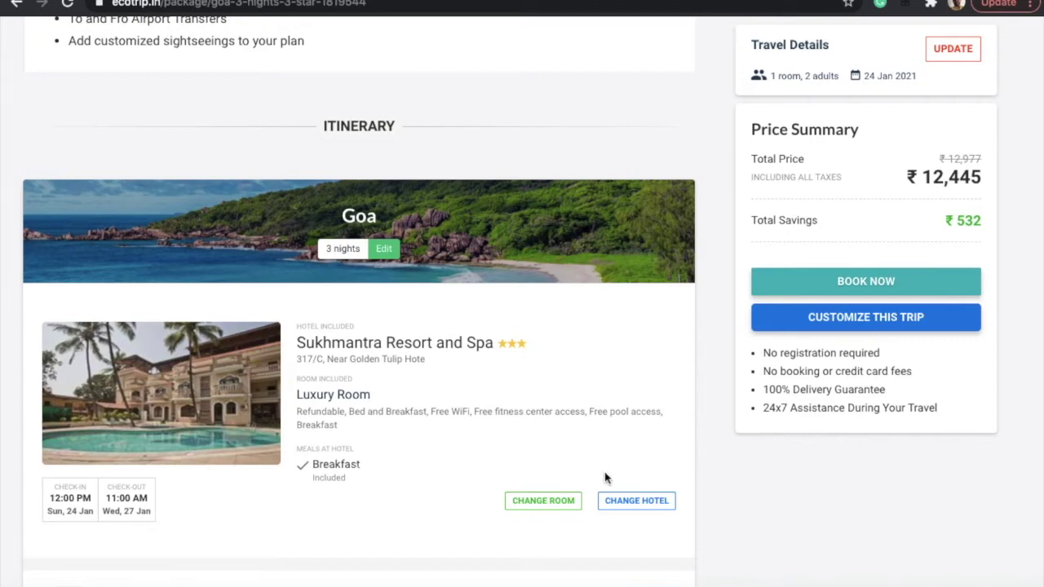
{"action": "left_click", "coordinate": [617, 501]}
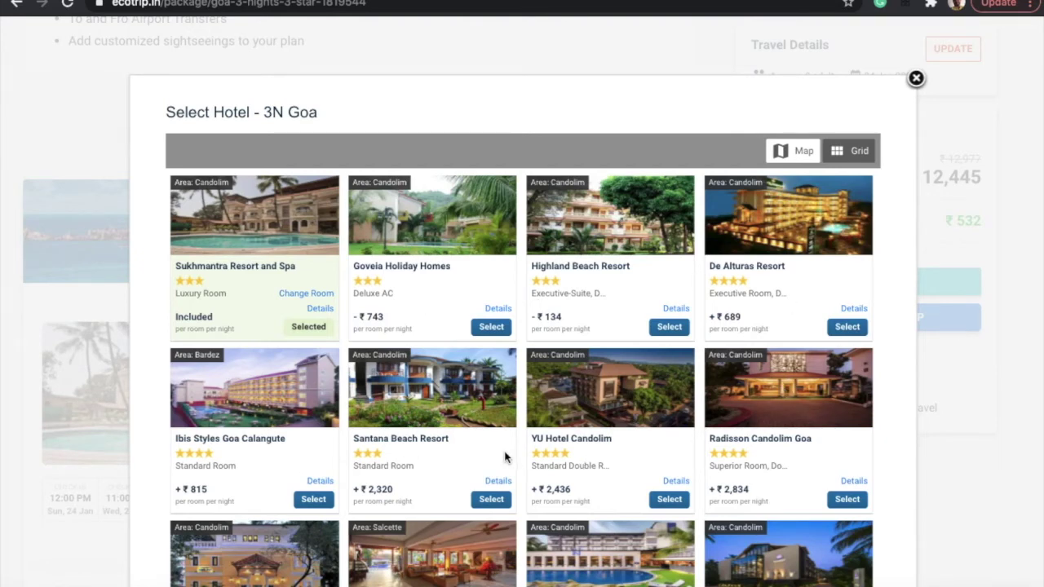
Pick Radisson Blu Resort Goa Cavelossim Beach and its cheapest Superior Room, Double/Twin Bed option.
{"action": "scroll", "coordinate": [504, 458], "scroll_direction": "down", "scroll_amount": 5}
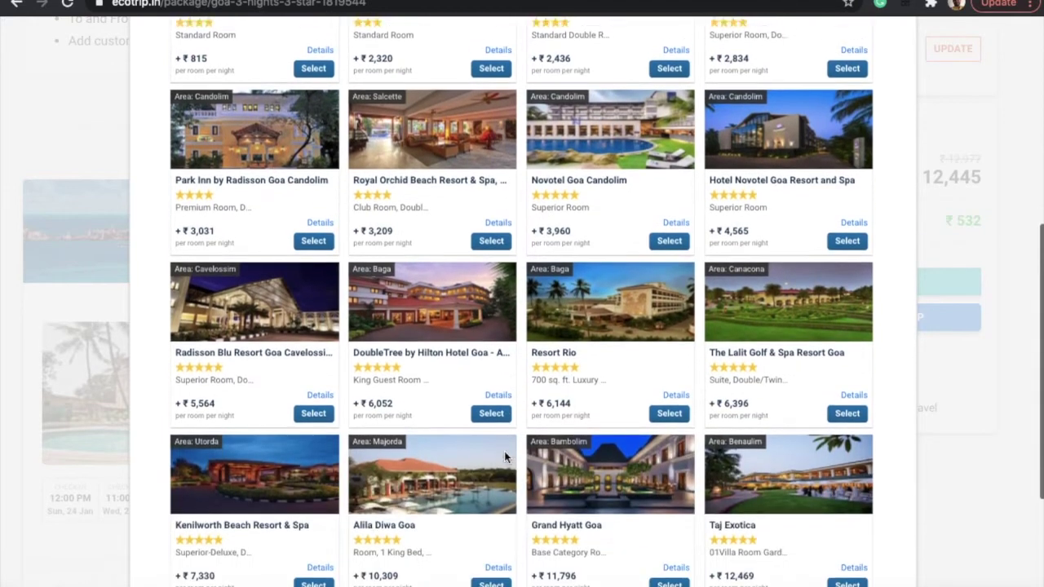
{"action": "scroll", "coordinate": [504, 451], "scroll_direction": "down", "scroll_amount": 1}
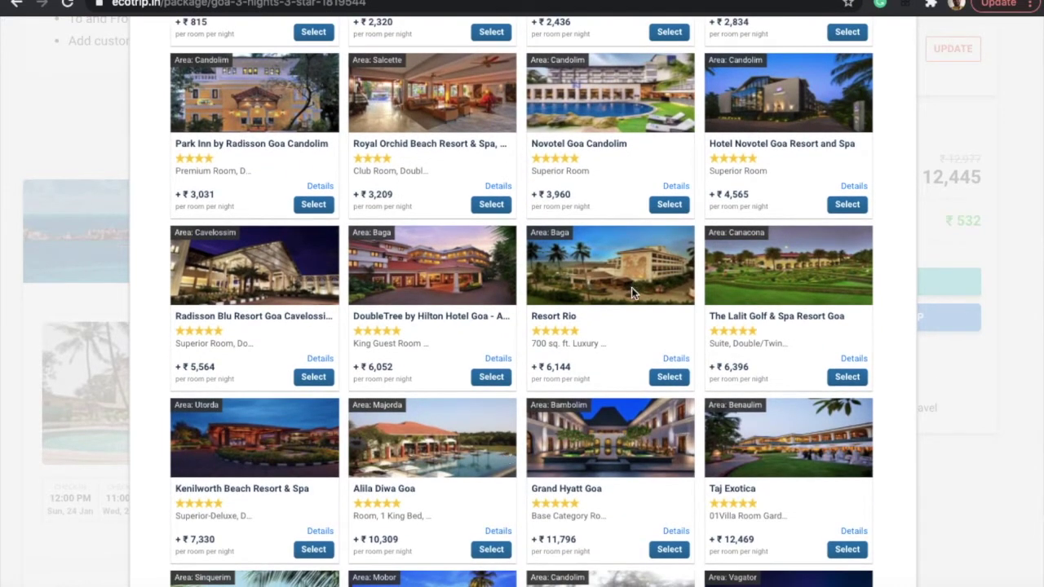
{"action": "scroll", "coordinate": [610, 487], "scroll_direction": "down", "scroll_amount": 3}
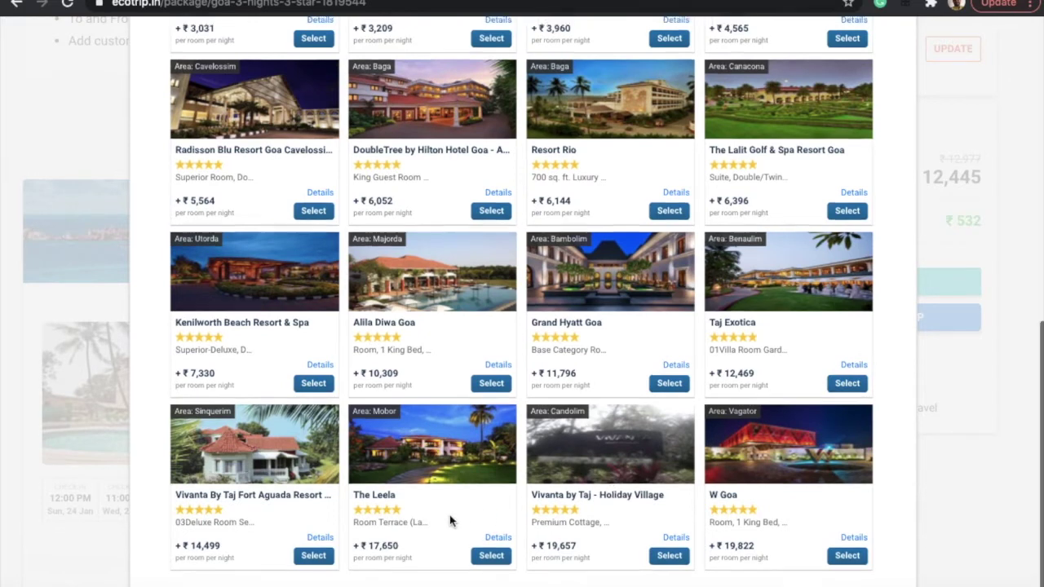
{"action": "scroll", "coordinate": [449, 515], "scroll_direction": "up", "scroll_amount": 3}
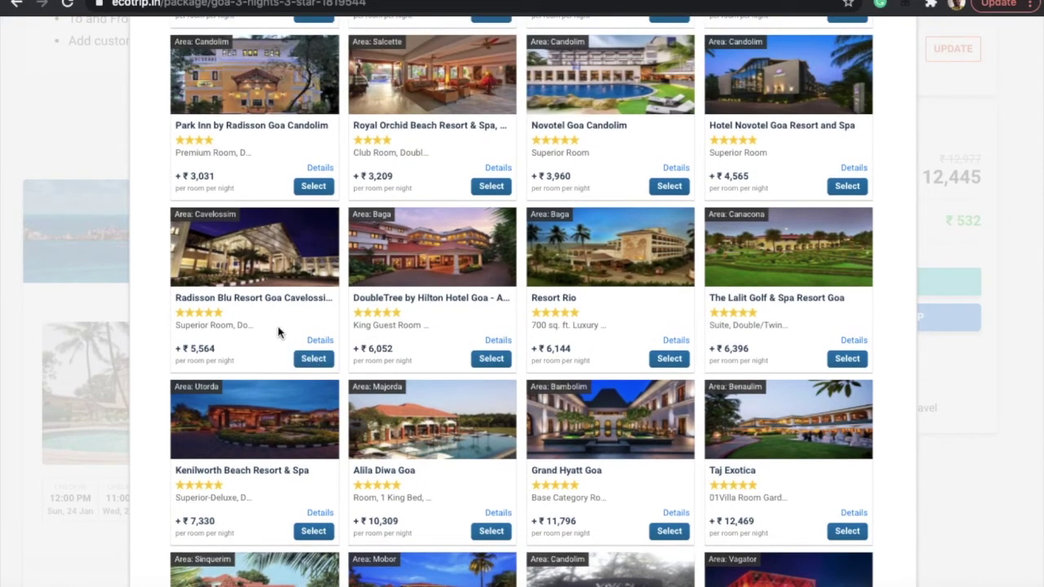
{"action": "left_click", "coordinate": [312, 360]}
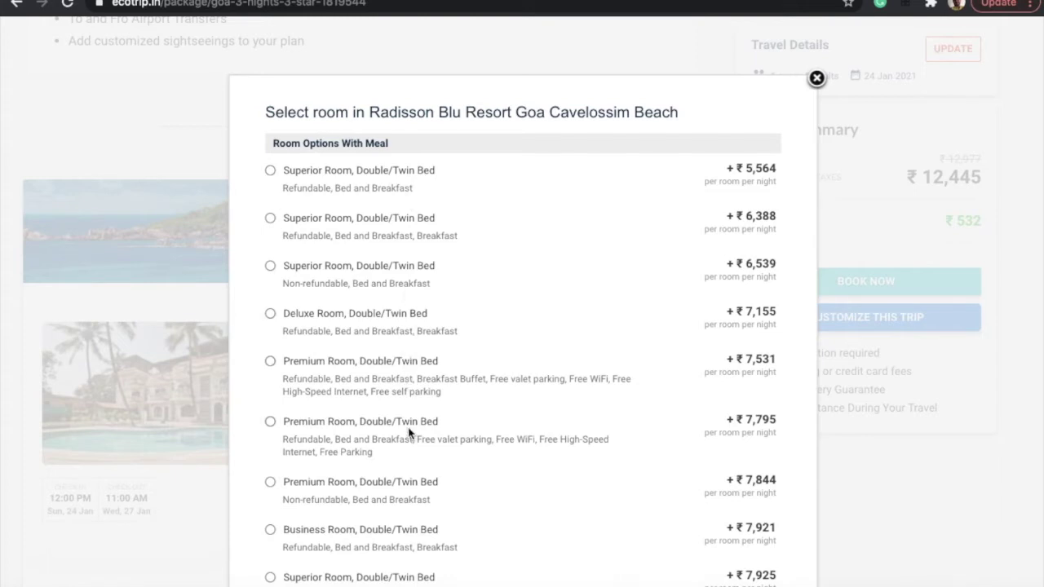
{"action": "left_click", "coordinate": [269, 171]}
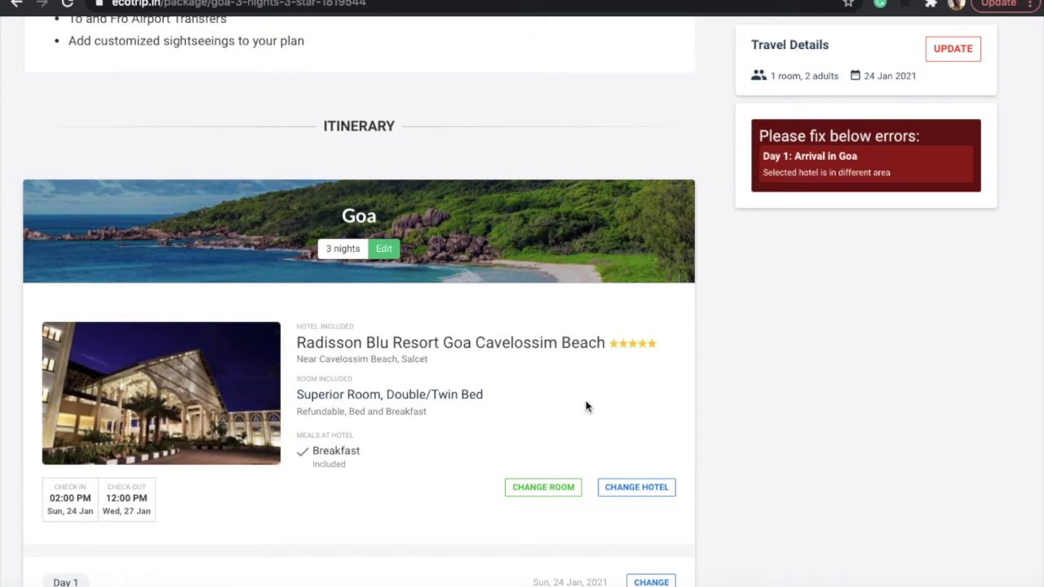
Reopen the Select Hotel - 3N Goa list to choose another hotel.
{"action": "left_click", "coordinate": [612, 490]}
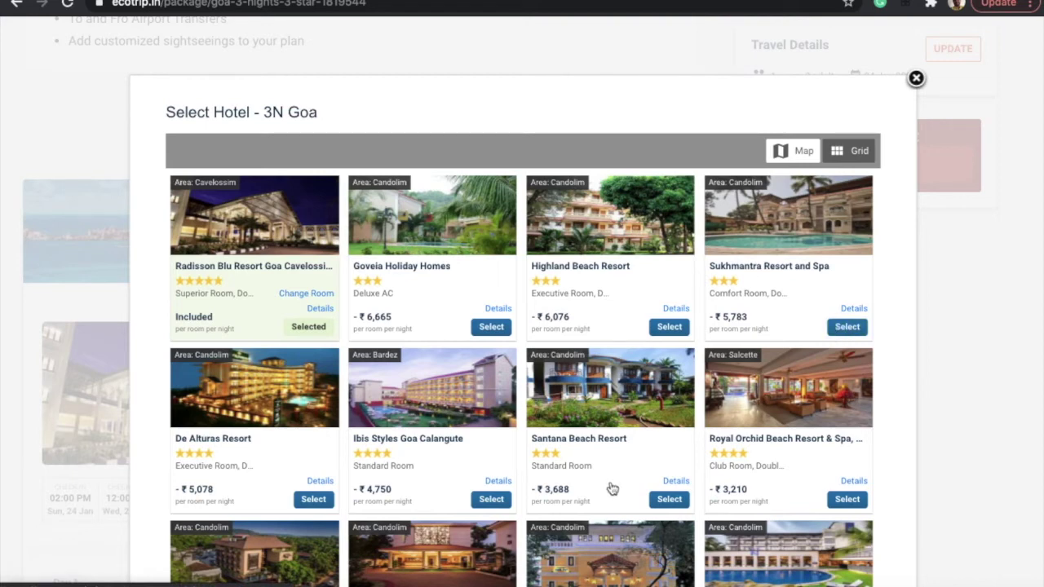
Select Ibis Styles Goa Calangute with its Standard Room (Breakfast), repricing to ₹15,161.
{"action": "left_click", "coordinate": [491, 499]}
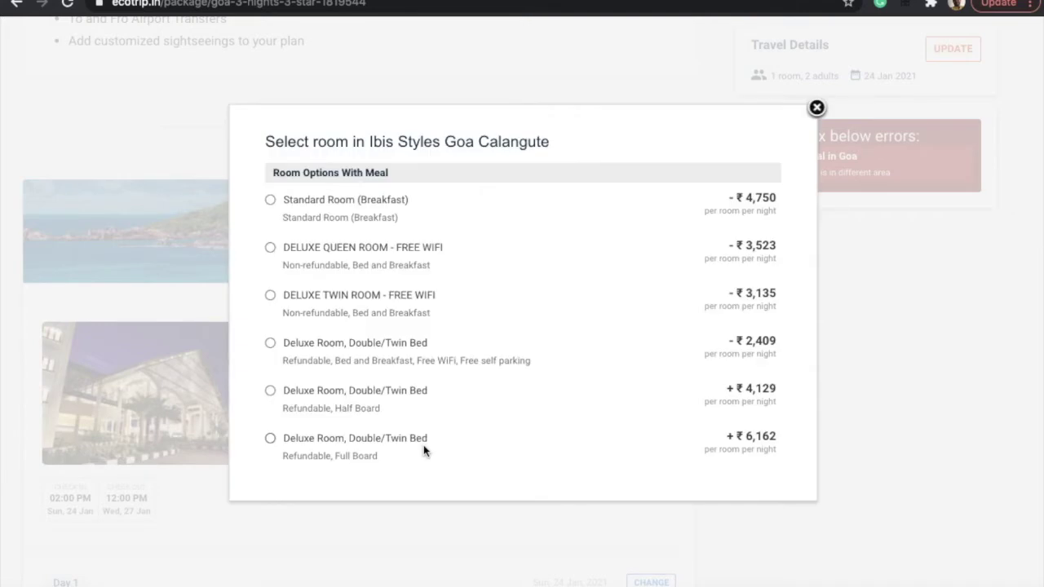
{"action": "left_click", "coordinate": [270, 200]}
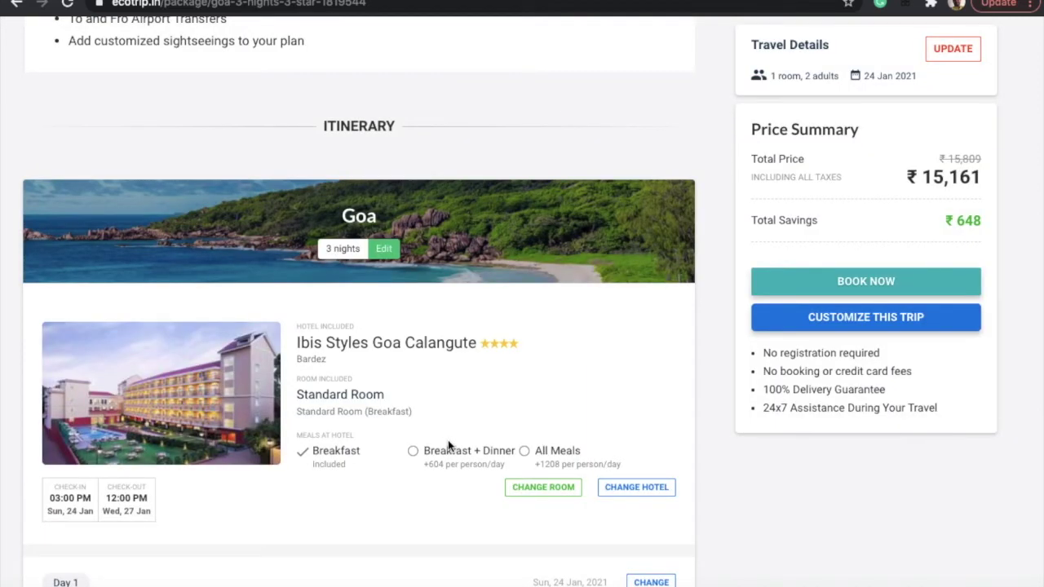
Look through the day-by-day Goa itinerary, then return to the top of the package.
{"action": "scroll", "coordinate": [448, 439], "scroll_direction": "down", "scroll_amount": 3}
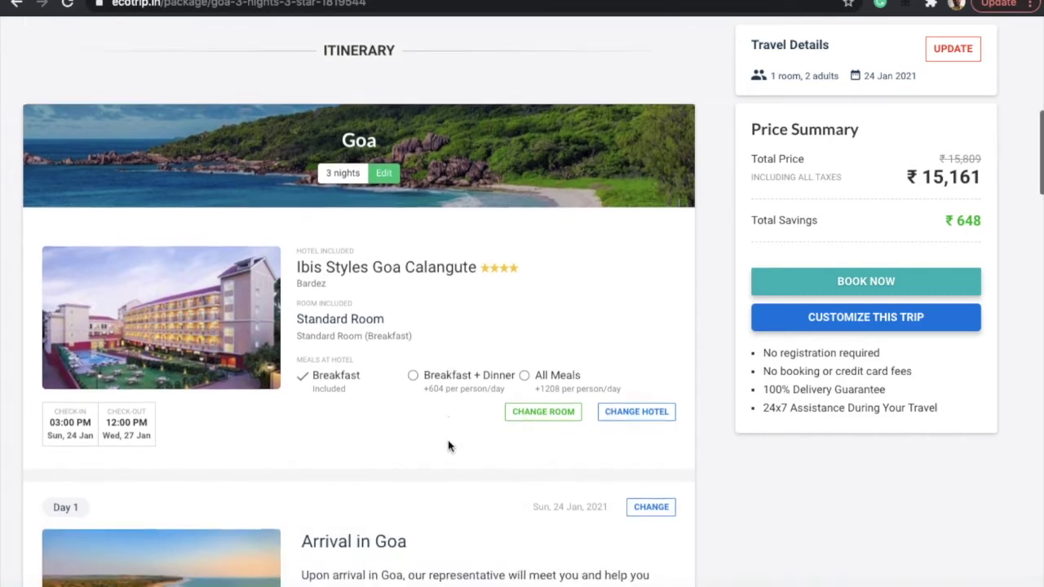
{"action": "scroll", "coordinate": [448, 439], "scroll_direction": "down", "scroll_amount": 1}
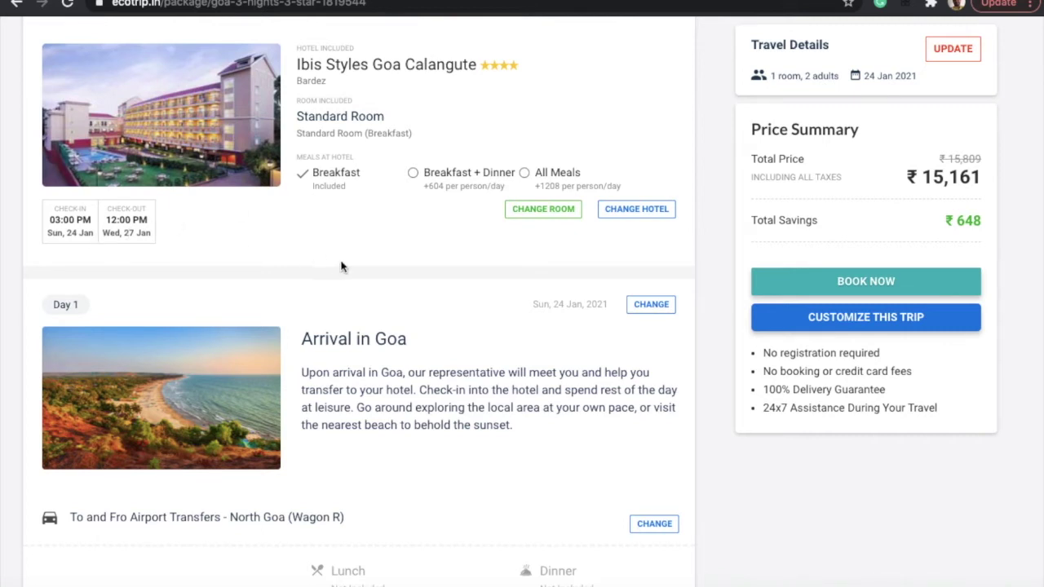
{"action": "scroll", "coordinate": [467, 327], "scroll_direction": "down", "scroll_amount": 3}
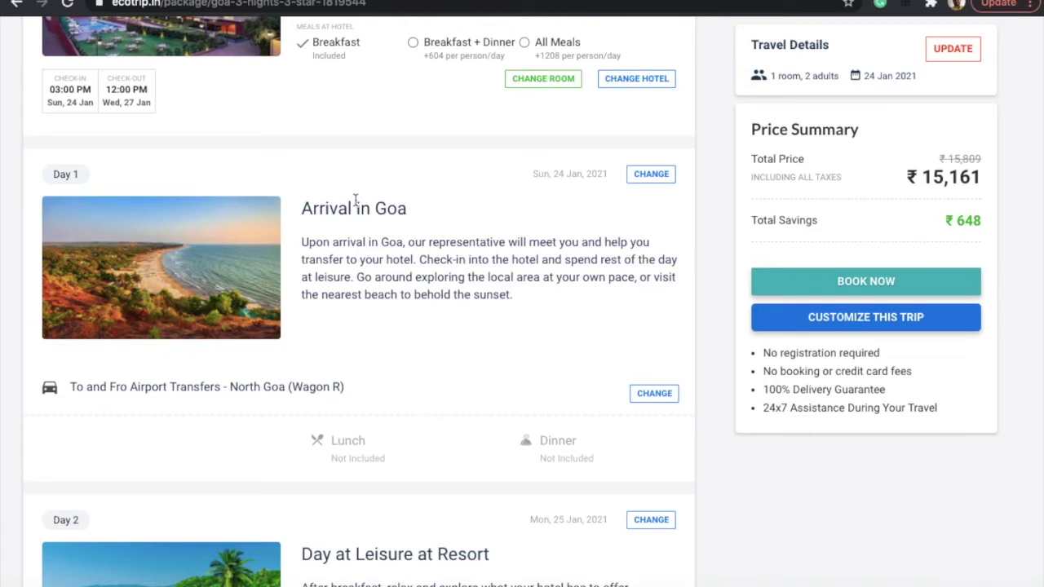
{"action": "scroll", "coordinate": [434, 445], "scroll_direction": "down", "scroll_amount": 4}
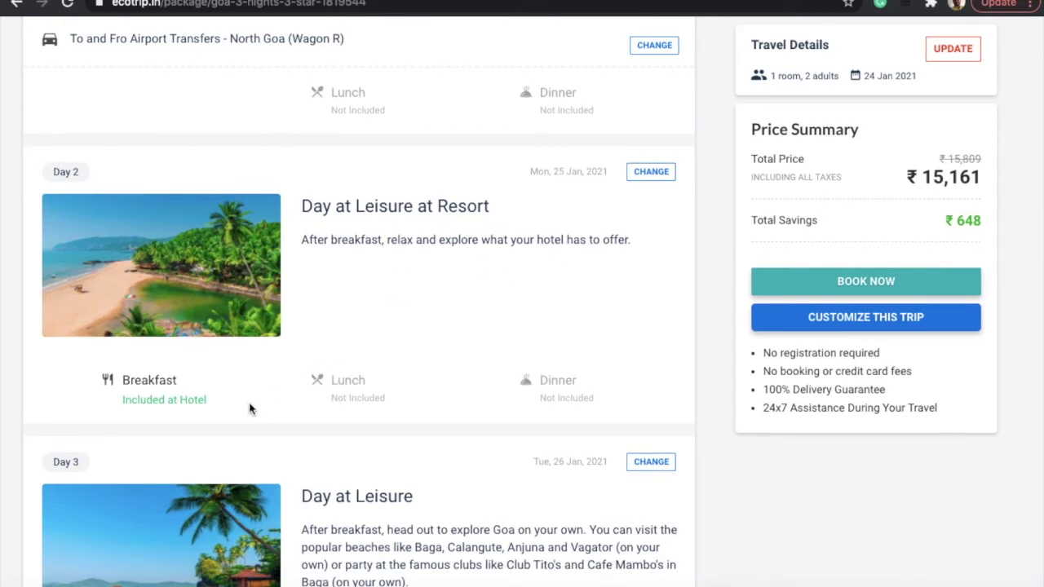
{"action": "scroll", "coordinate": [457, 420], "scroll_direction": "down", "scroll_amount": 4}
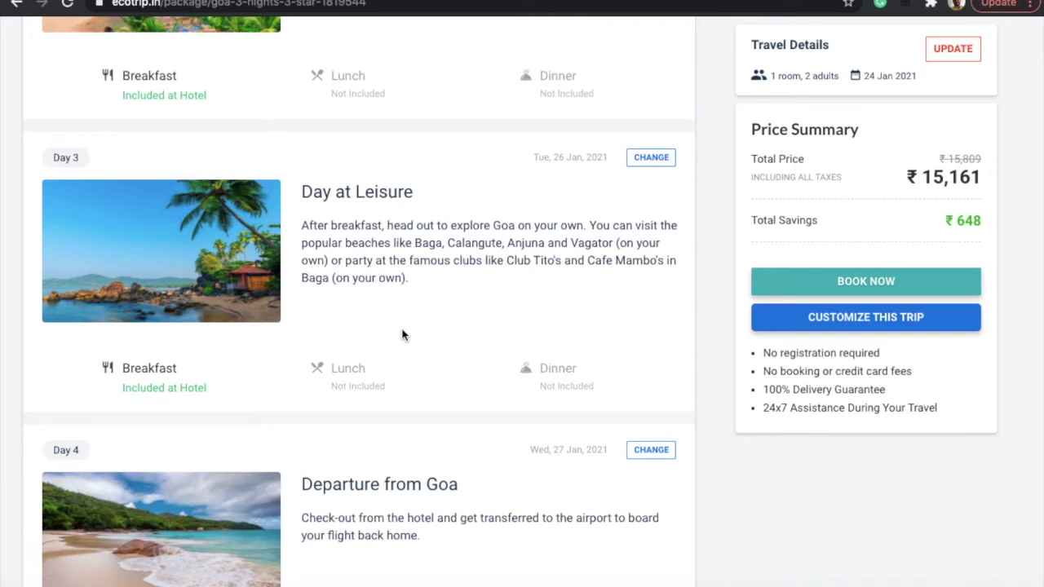
{"action": "scroll", "coordinate": [402, 334], "scroll_direction": "down", "scroll_amount": 2}
{"action": "scroll", "coordinate": [402, 334], "scroll_direction": "down", "scroll_amount": 2}
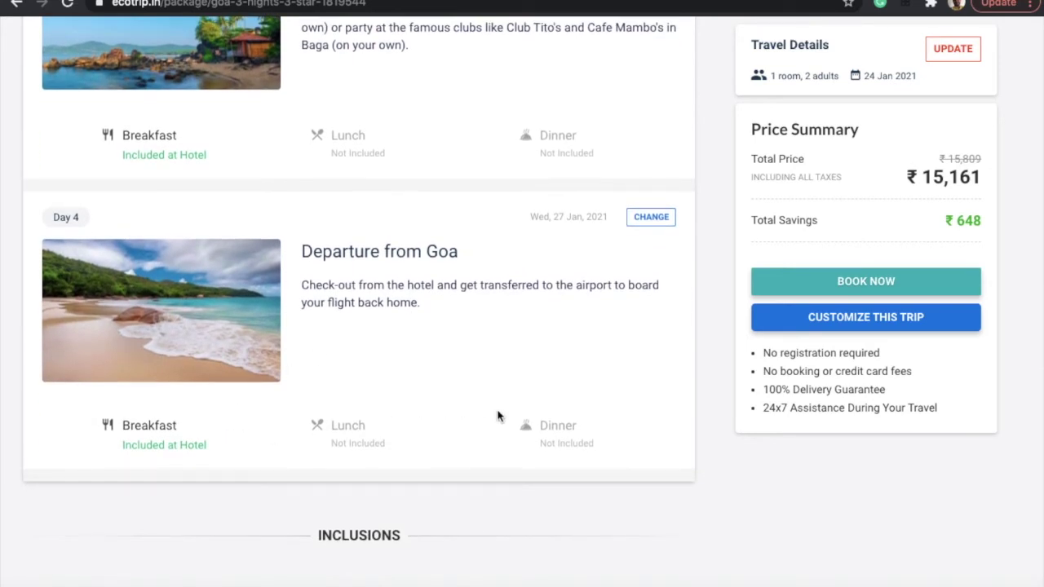
{"action": "scroll", "coordinate": [497, 416], "scroll_direction": "up", "scroll_amount": 10}
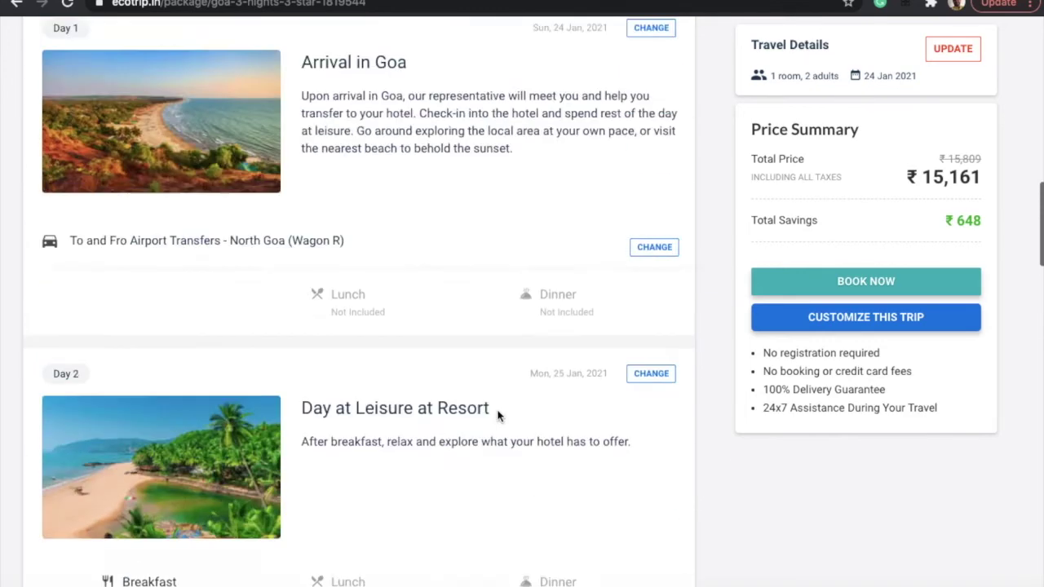
{"action": "scroll", "coordinate": [744, 224], "scroll_direction": "up", "scroll_amount": 6}
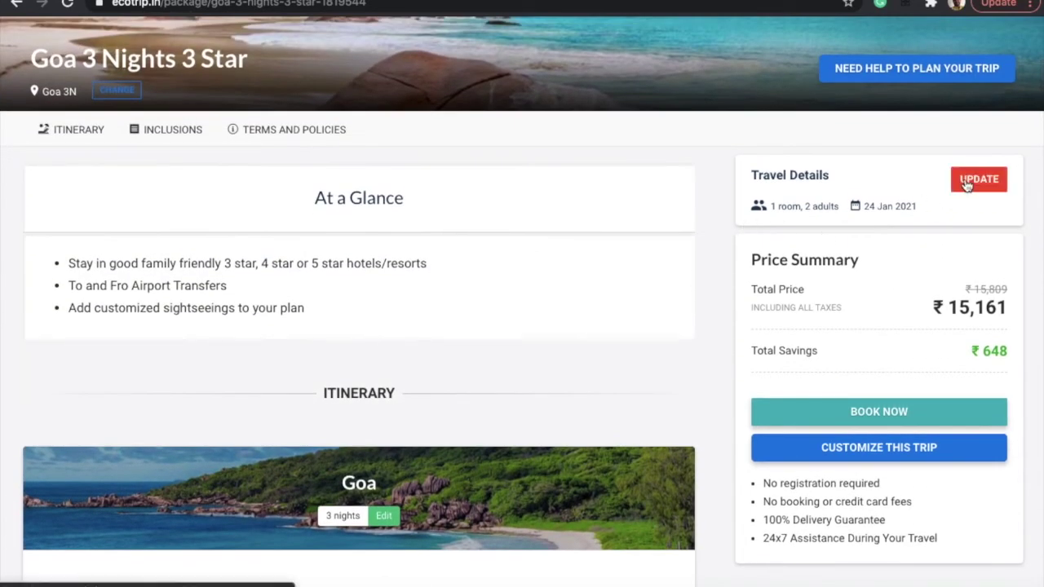
Change the travel details to 1 adult leaving 25 Jan 2021 and recalculate the price.
{"action": "left_click", "coordinate": [970, 186]}
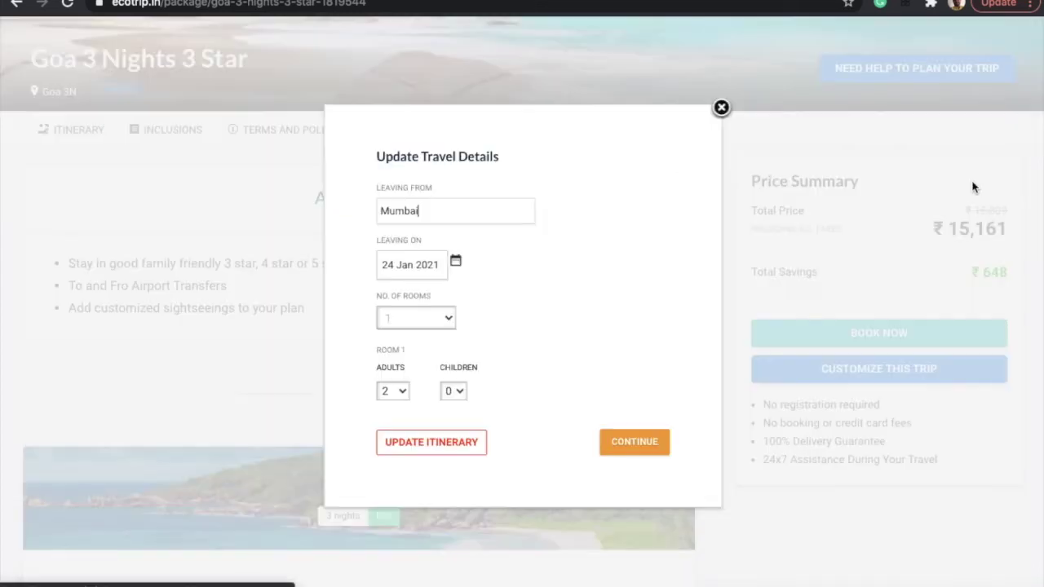
{"action": "left_click", "coordinate": [455, 265]}
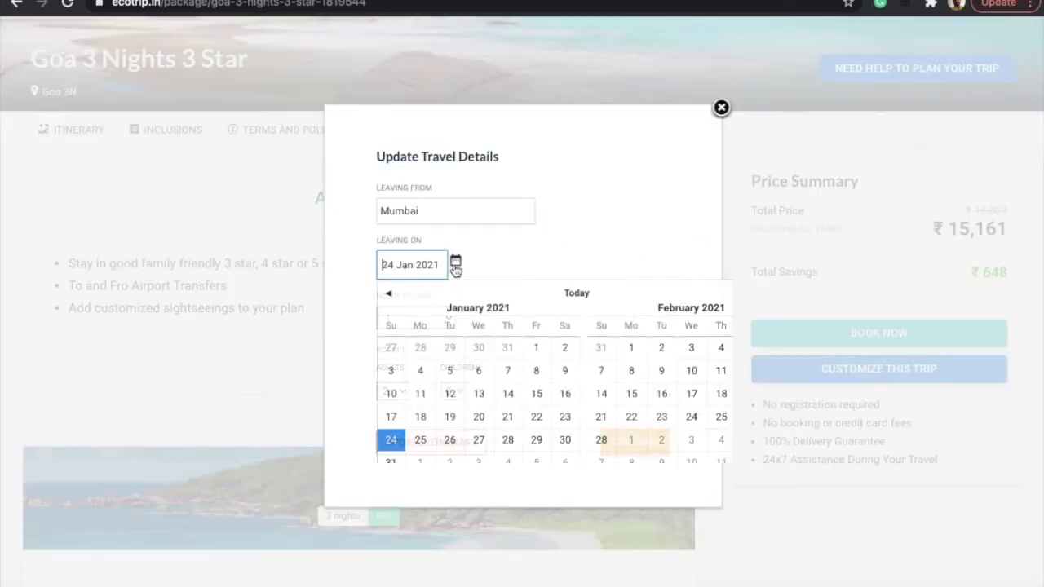
{"action": "left_click", "coordinate": [422, 440]}
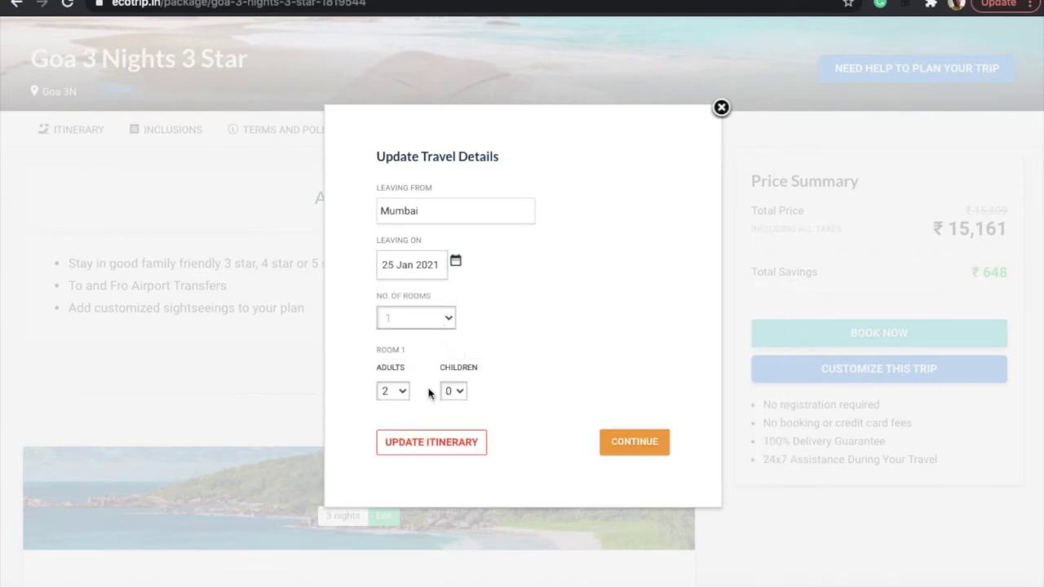
{"action": "left_click", "coordinate": [395, 395]}
{"action": "left_click", "coordinate": [389, 375]}
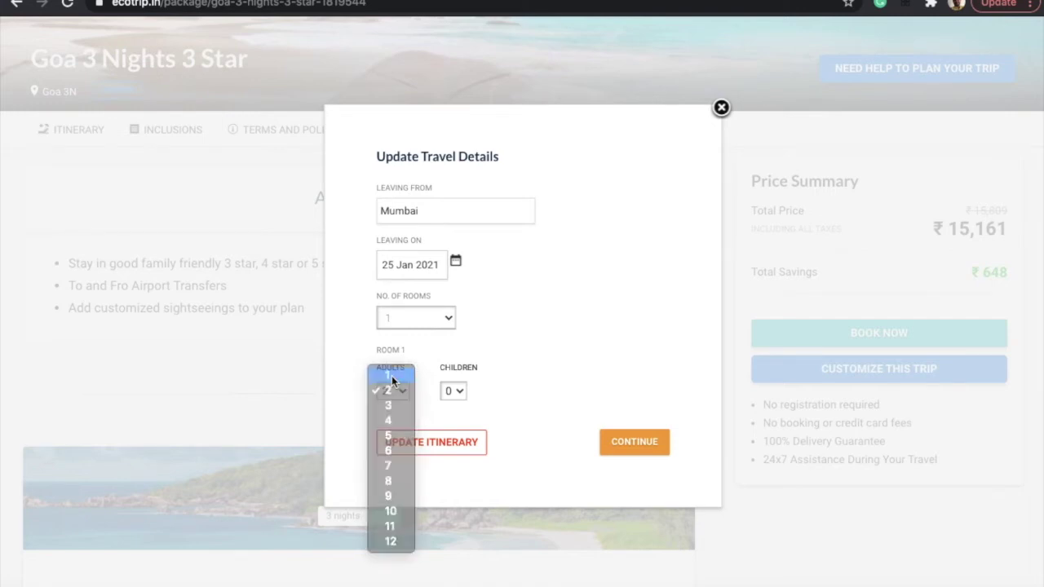
{"action": "left_click", "coordinate": [616, 444]}
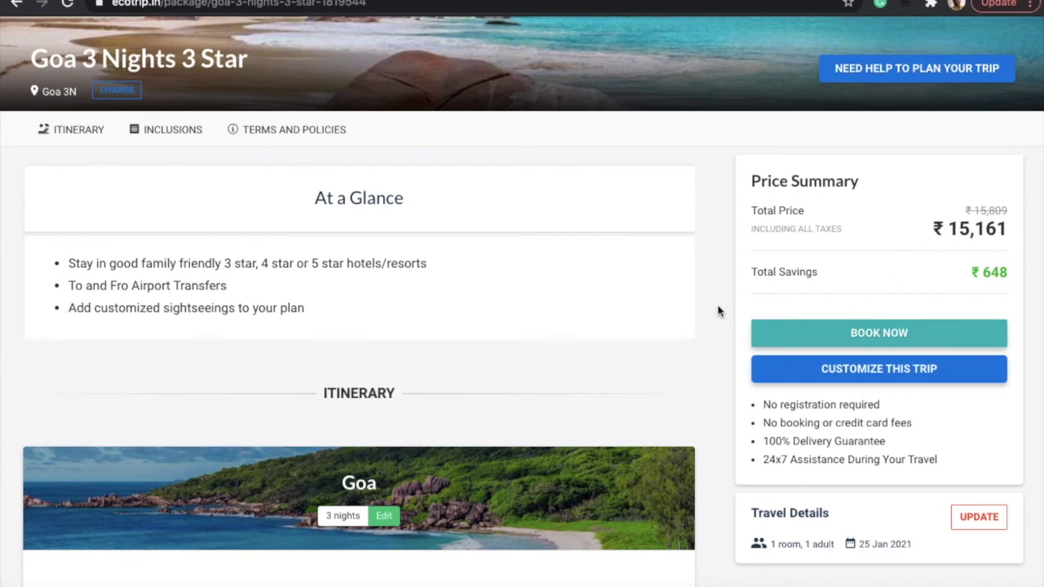
{"action": "scroll", "coordinate": [718, 310], "scroll_direction": "down", "scroll_amount": 2}
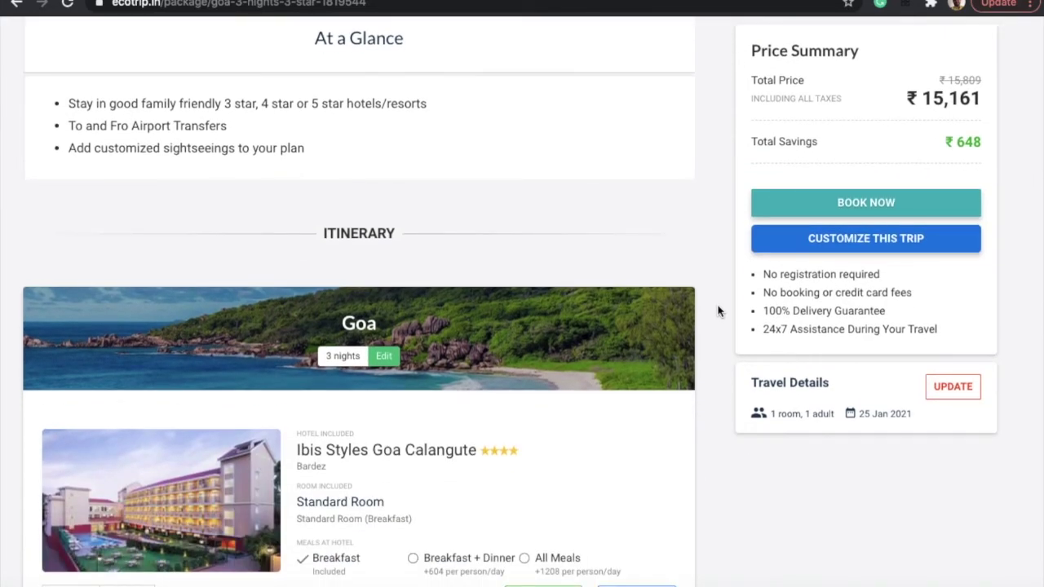
Open the 'Talk to our Experts for Customizing Your Holiday!' form via CUSTOMIZE THIS TRIP.
{"action": "scroll", "coordinate": [718, 310], "scroll_direction": "up", "scroll_amount": 1}
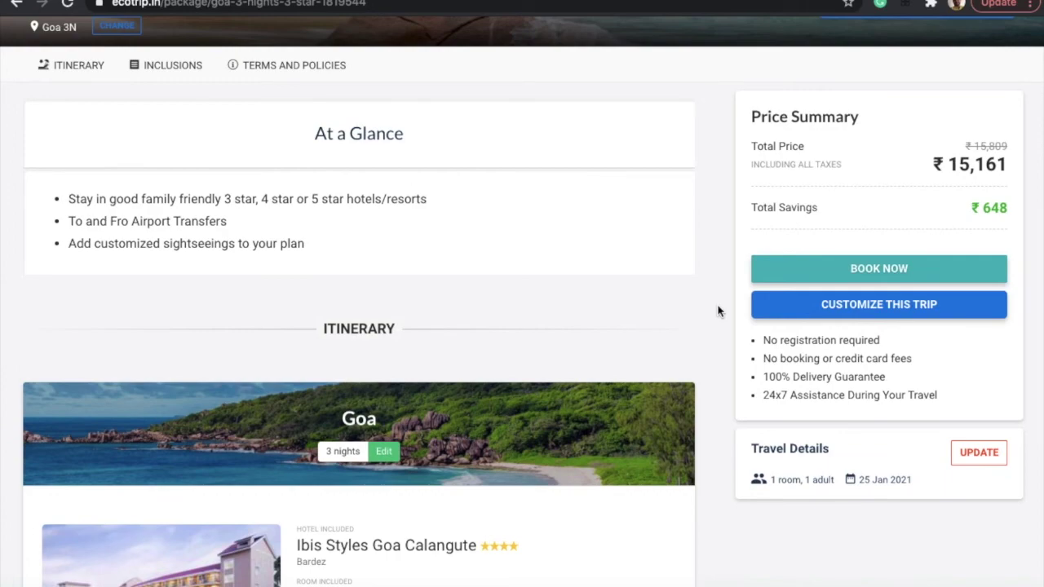
{"action": "scroll", "coordinate": [571, 314], "scroll_direction": "down", "scroll_amount": 4}
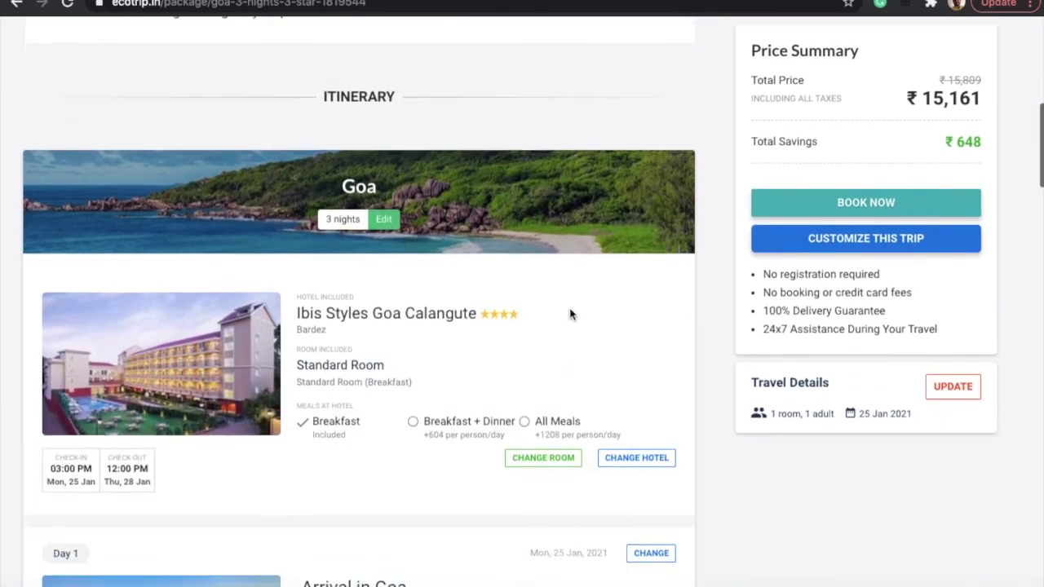
{"action": "scroll", "coordinate": [570, 314], "scroll_direction": "down", "scroll_amount": 8}
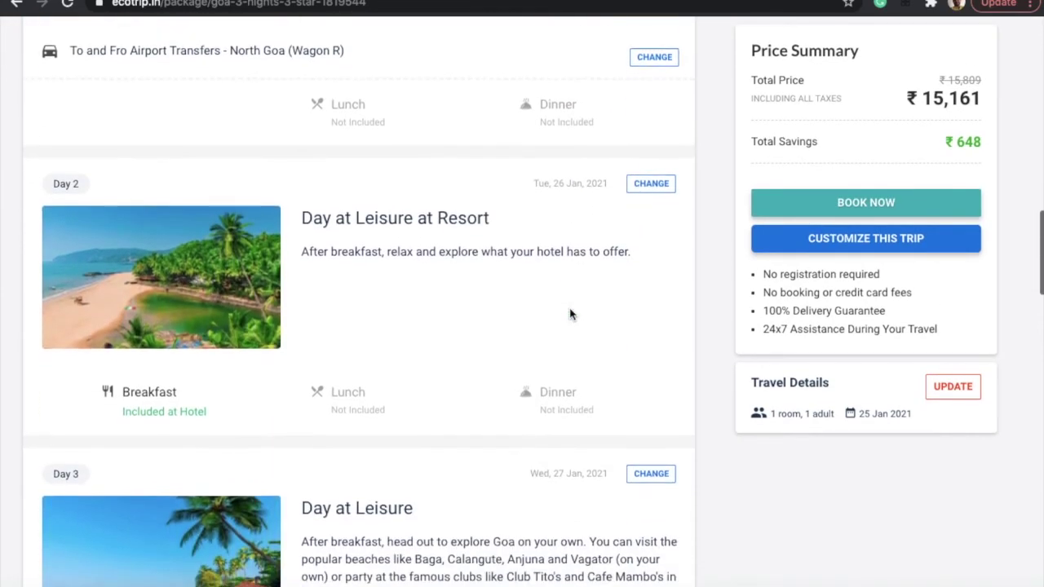
{"action": "scroll", "coordinate": [571, 314], "scroll_direction": "up", "scroll_amount": 14}
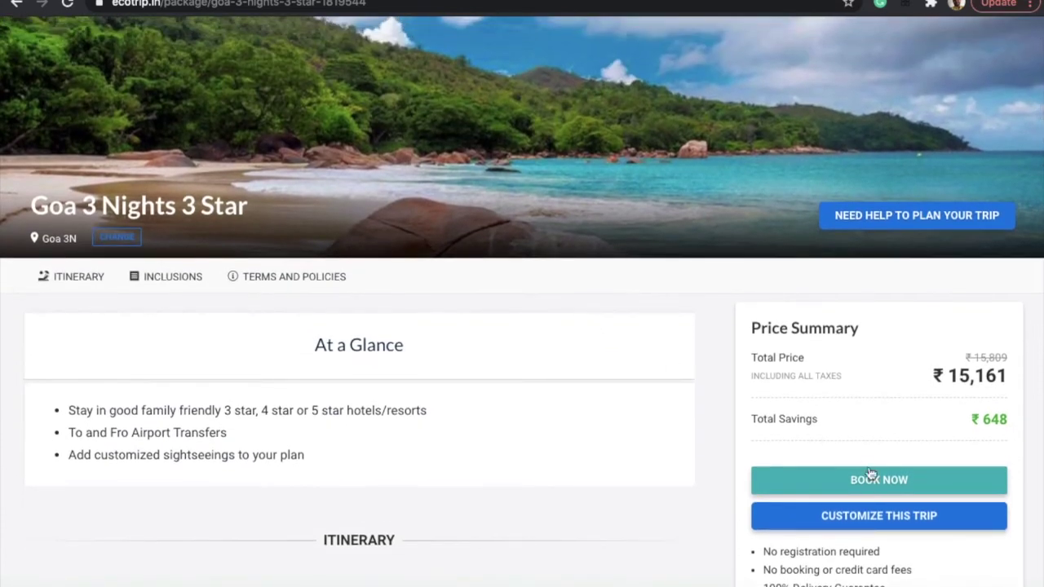
{"action": "left_click", "coordinate": [864, 515]}
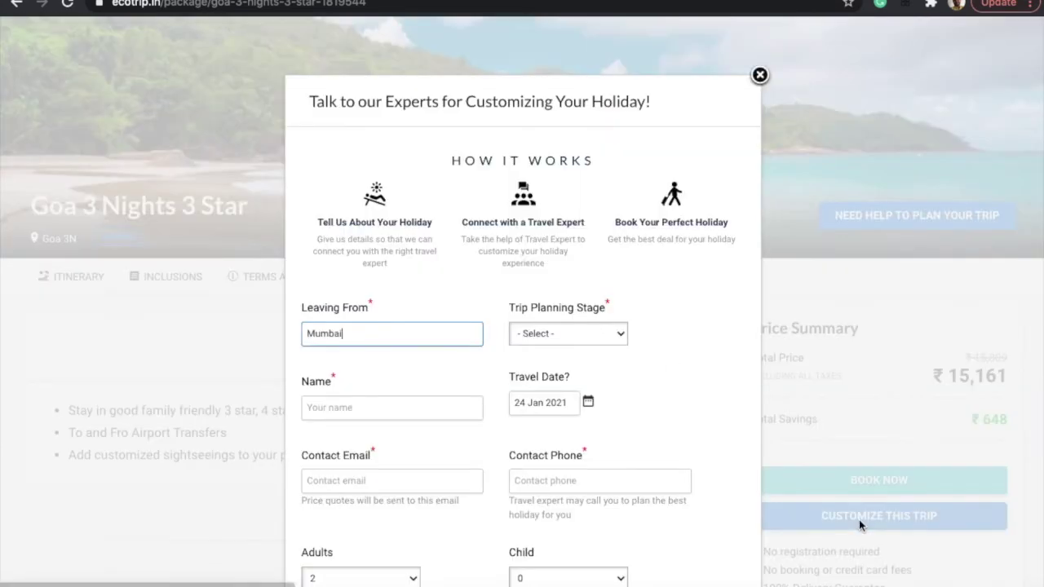
Check the Trip Planning Stage options without choosing one, then dismiss the form unsubmitted.
{"action": "scroll", "coordinate": [652, 426], "scroll_direction": "down", "scroll_amount": 1}
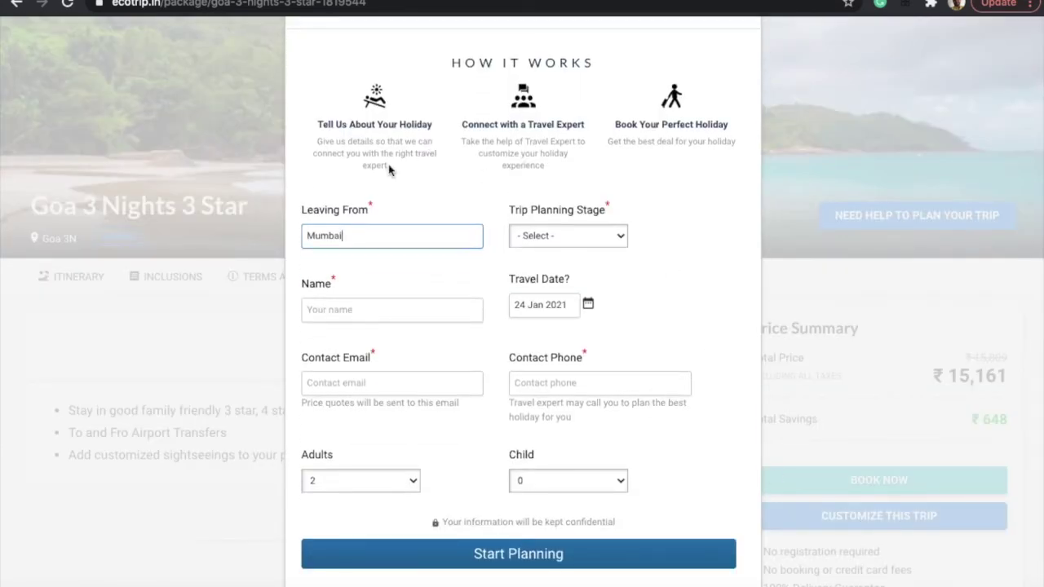
{"action": "scroll", "coordinate": [389, 167], "scroll_direction": "up", "scroll_amount": 1}
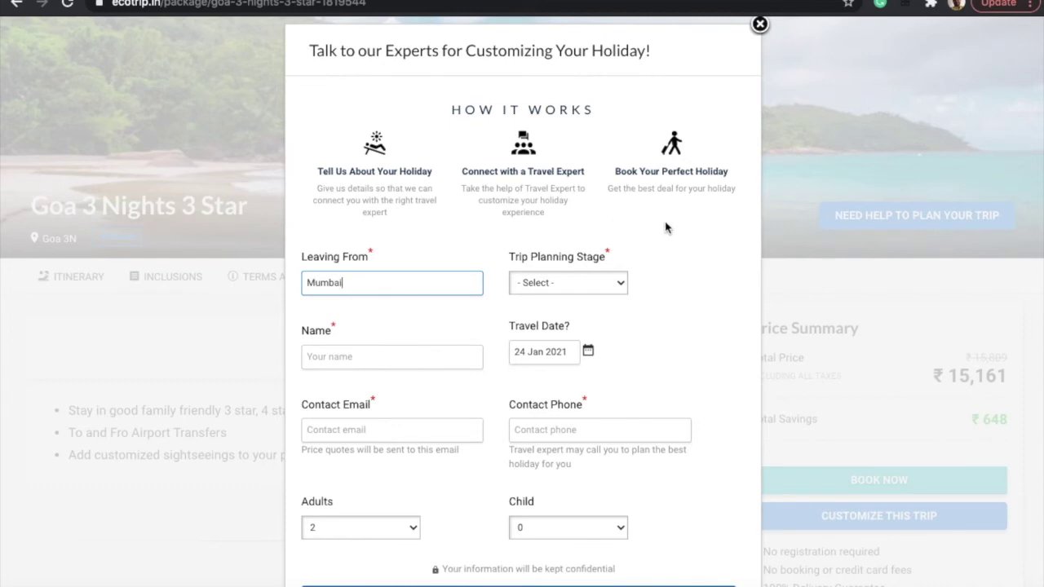
{"action": "left_click", "coordinate": [560, 287]}
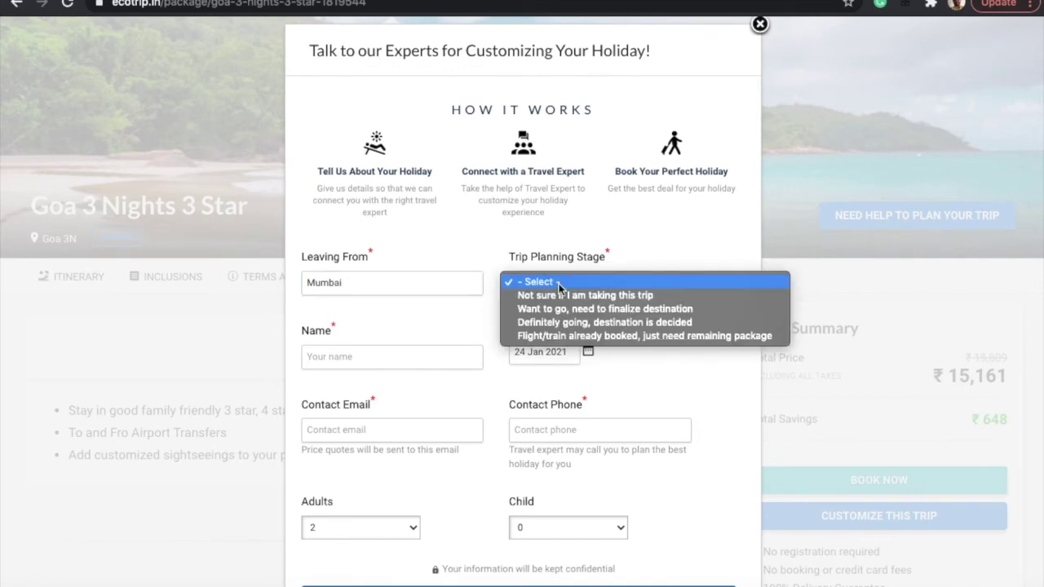
{"action": "left_click", "coordinate": [560, 285]}
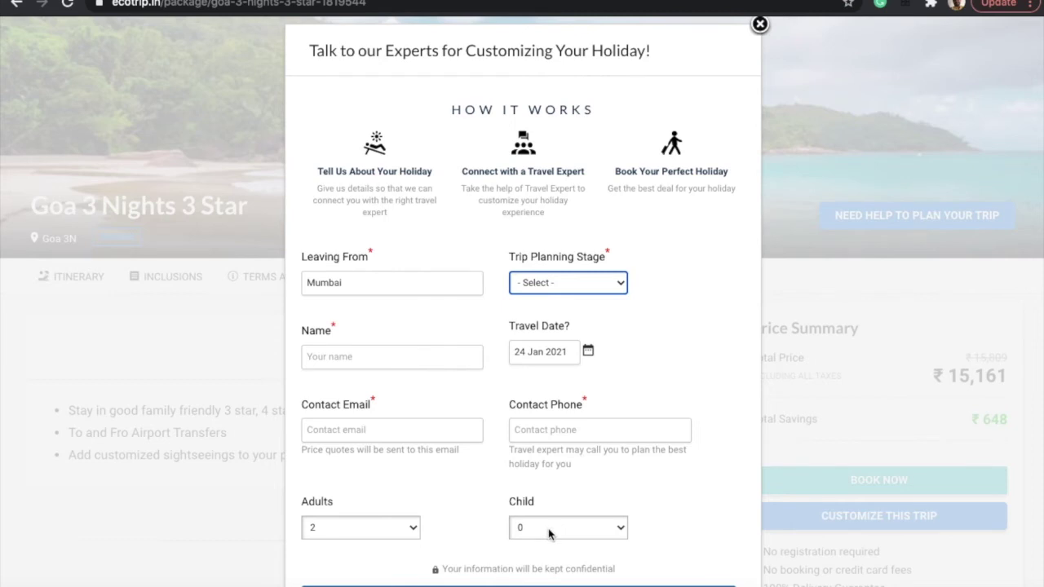
{"action": "scroll", "coordinate": [549, 533], "scroll_direction": "down", "scroll_amount": 2}
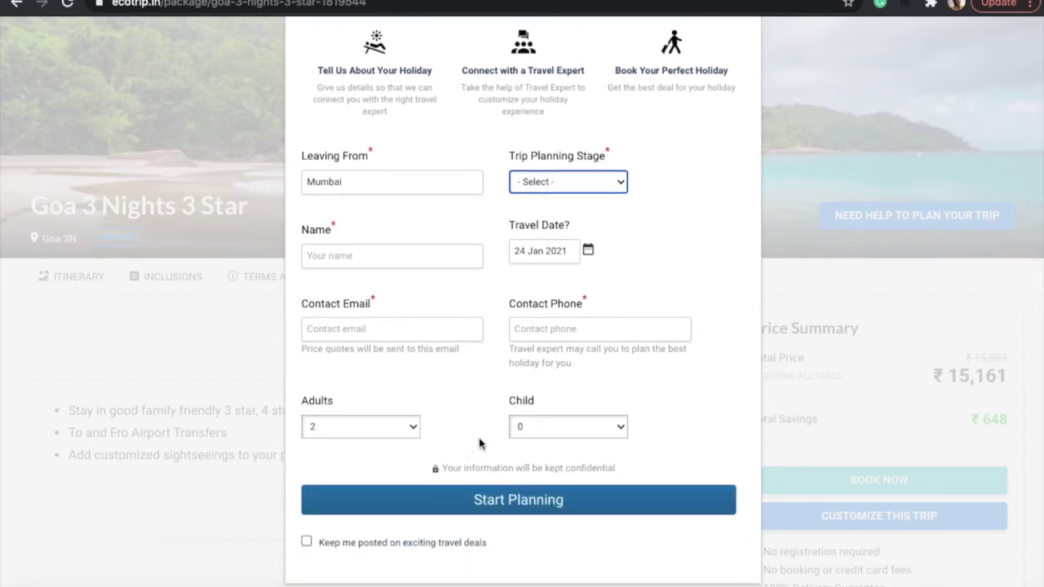
{"action": "scroll", "coordinate": [479, 443], "scroll_direction": "up", "scroll_amount": 3}
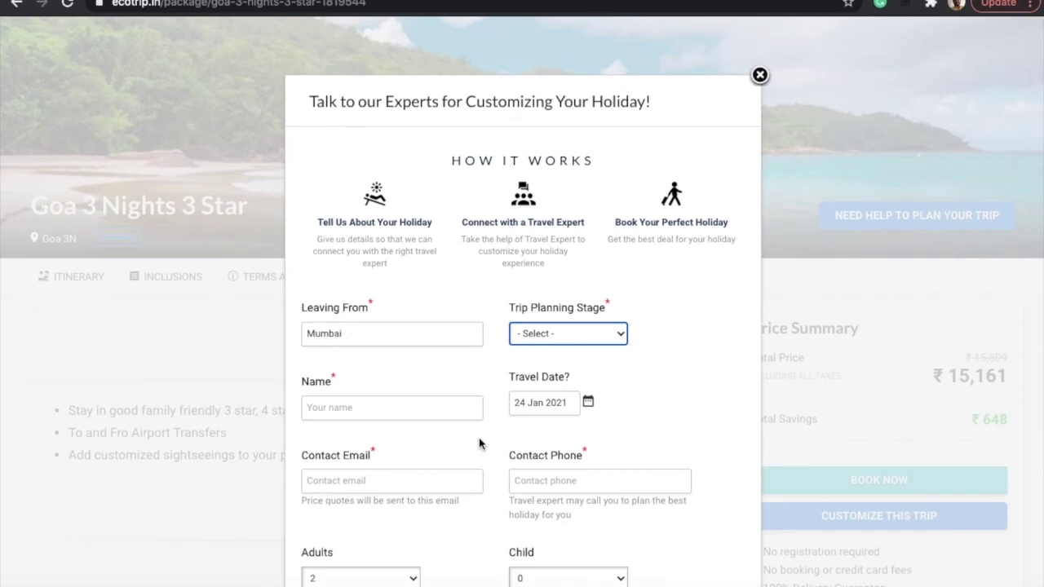
{"action": "left_click", "coordinate": [759, 77]}
{"action": "scroll", "coordinate": [804, 372], "scroll_direction": "down", "scroll_amount": 3}
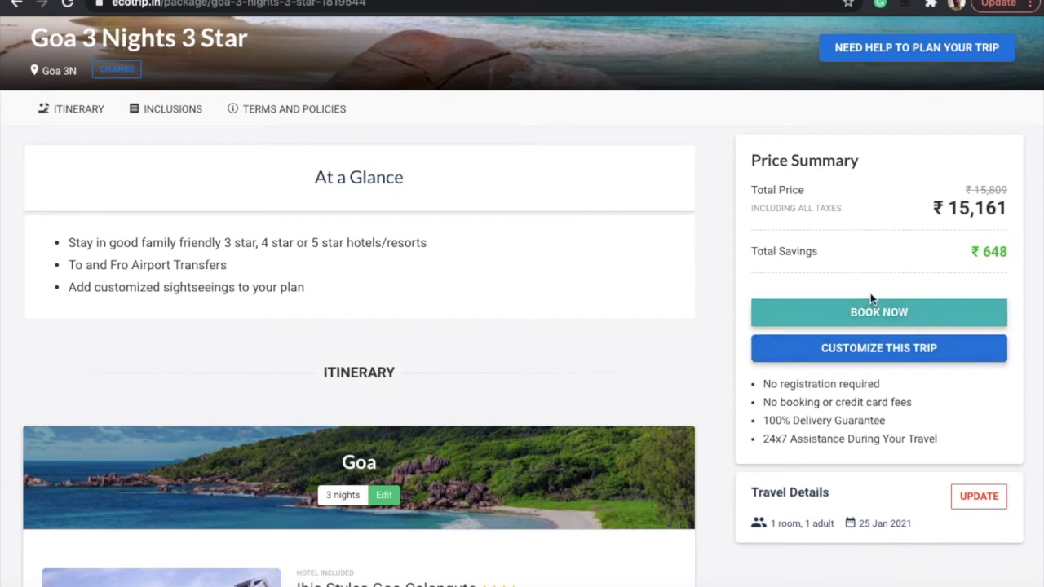
Book the Goa 3 Nights package and accept the What to Expect notice to proceed.
{"action": "left_click", "coordinate": [873, 318]}
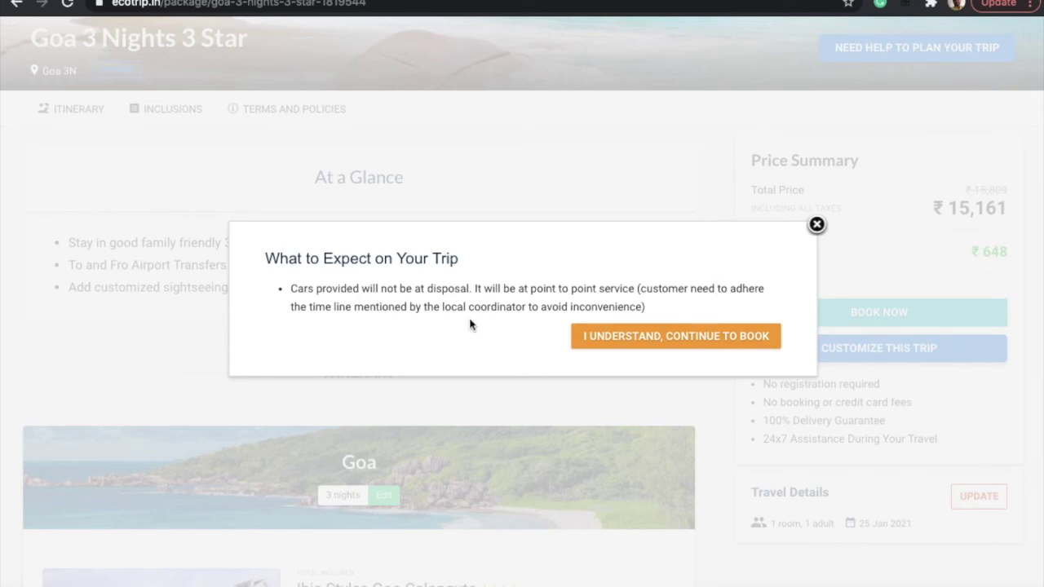
{"action": "left_click", "coordinate": [661, 341]}
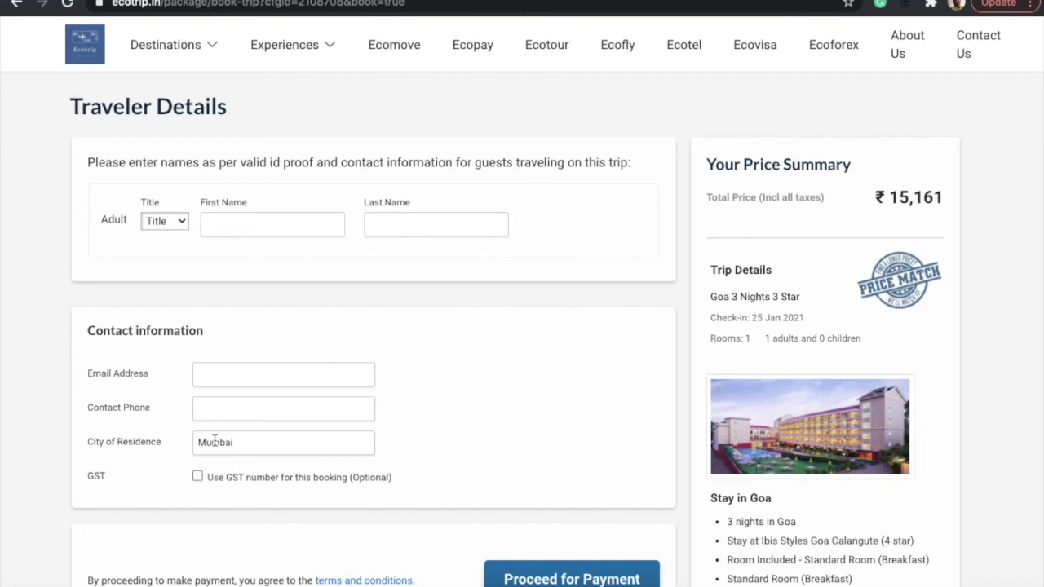
Scroll through the Traveler Details form and the ₹15,161 Ibis Styles Goa Calangute trip summary.
{"action": "scroll", "coordinate": [213, 440], "scroll_direction": "down", "scroll_amount": 4}
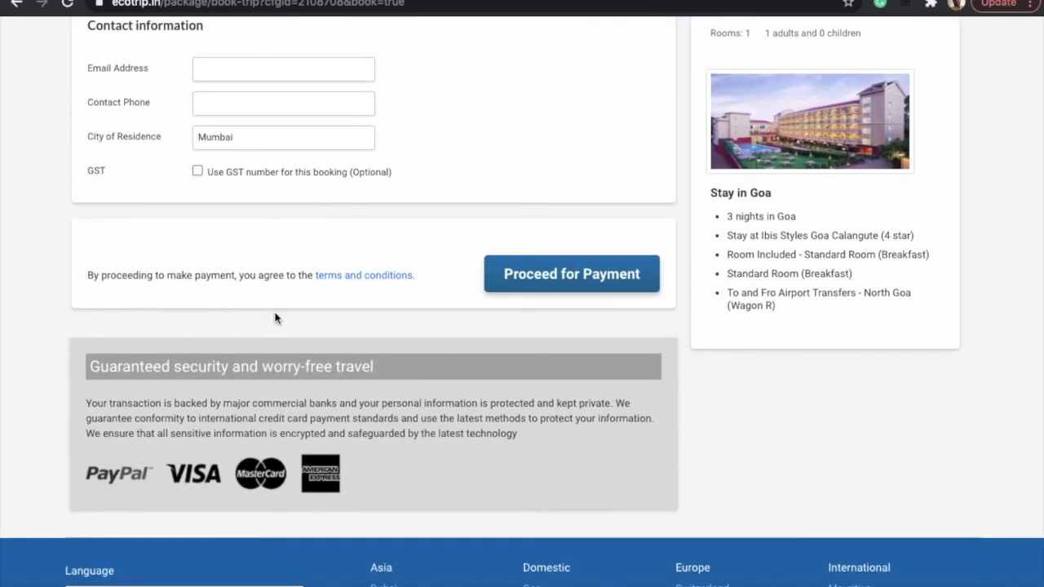
{"action": "scroll", "coordinate": [420, 322], "scroll_direction": "down", "scroll_amount": 2}
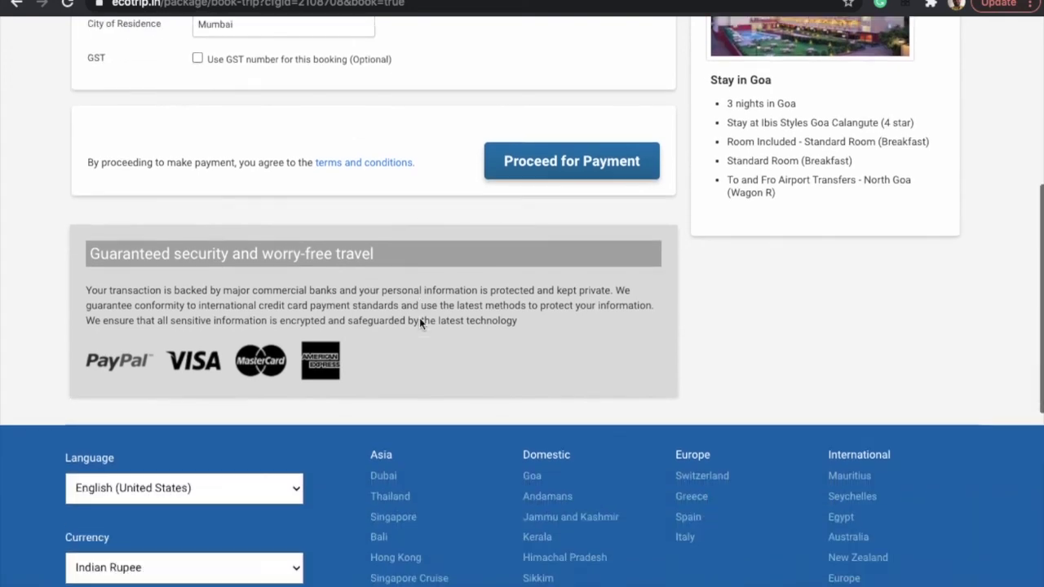
{"action": "scroll", "coordinate": [420, 322], "scroll_direction": "down", "scroll_amount": 3}
{"action": "scroll", "coordinate": [419, 322], "scroll_direction": "up", "scroll_amount": 1}
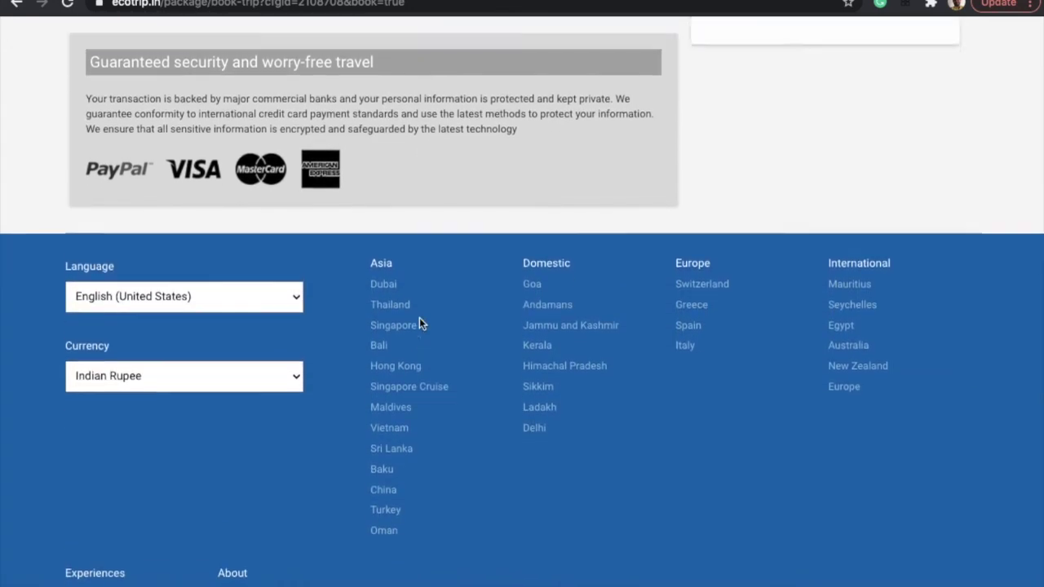
{"action": "scroll", "coordinate": [419, 324], "scroll_direction": "up", "scroll_amount": 8}
{"action": "scroll", "coordinate": [419, 323], "scroll_direction": "down", "scroll_amount": 2}
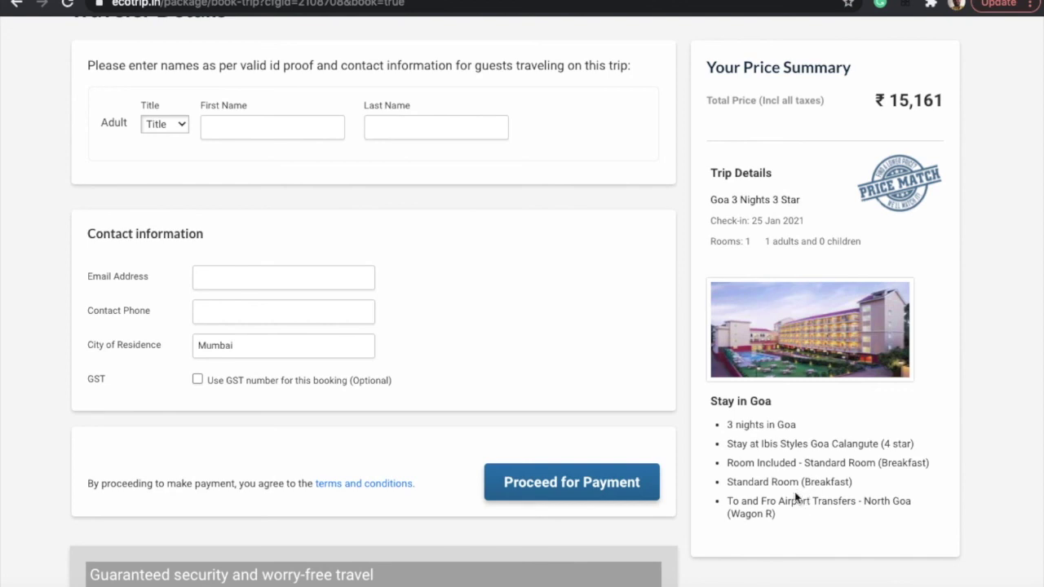
{"action": "scroll", "coordinate": [790, 421], "scroll_direction": "up", "scroll_amount": 2}
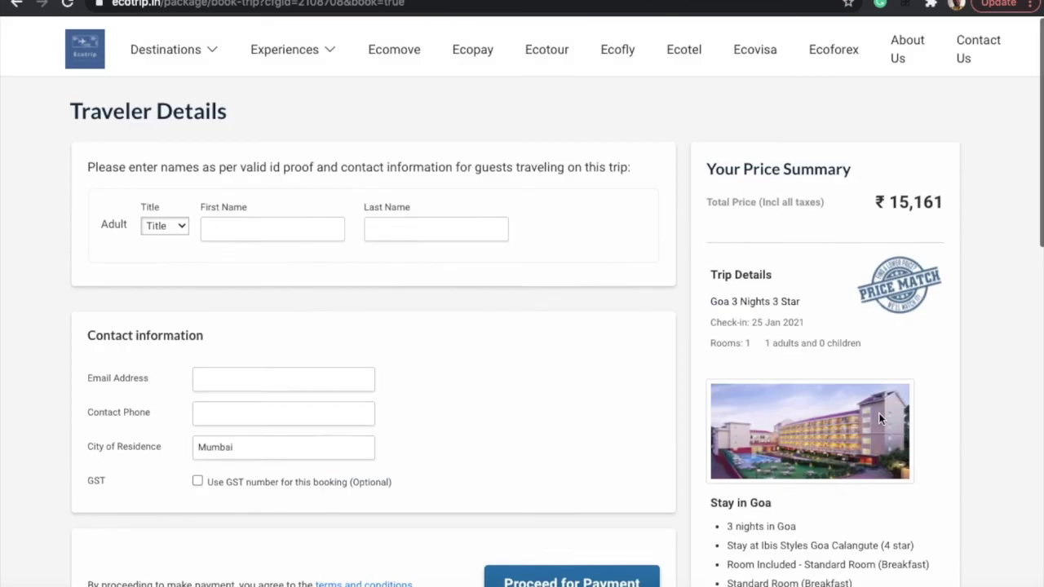
{"action": "scroll", "coordinate": [593, 382], "scroll_direction": "down", "scroll_amount": 4}
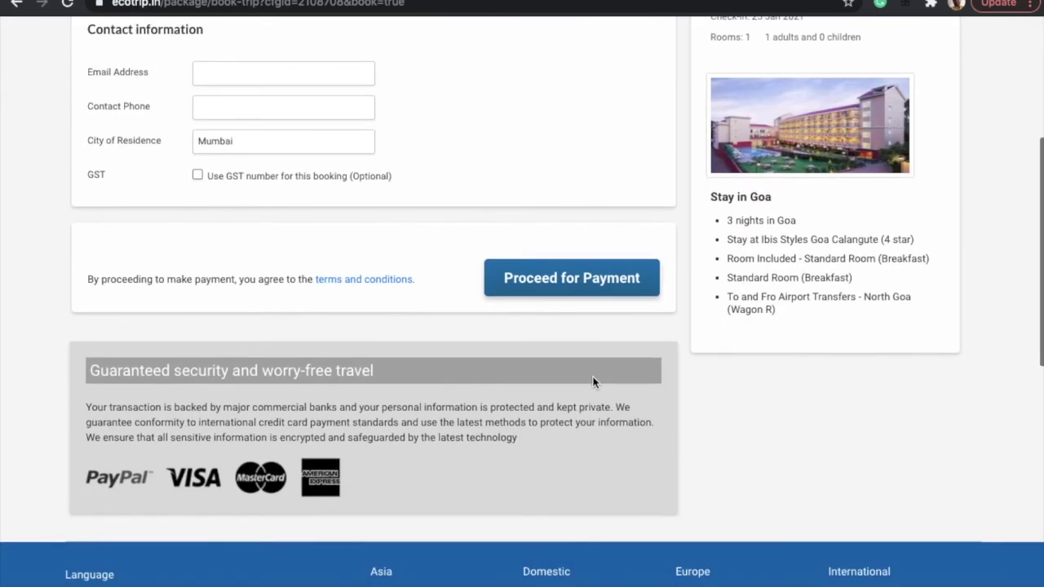
{"action": "scroll", "coordinate": [593, 382], "scroll_direction": "up", "scroll_amount": 4}
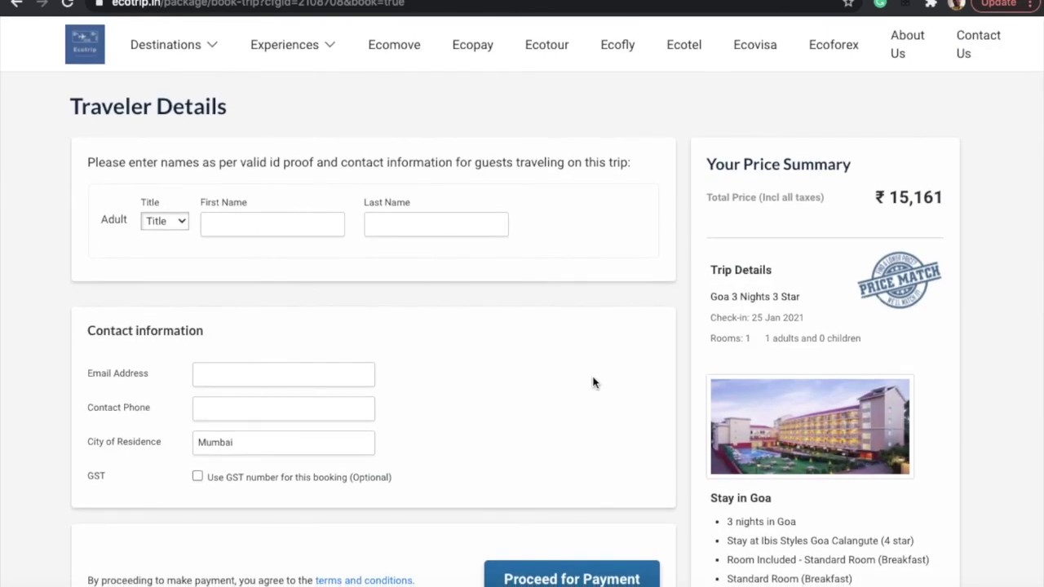